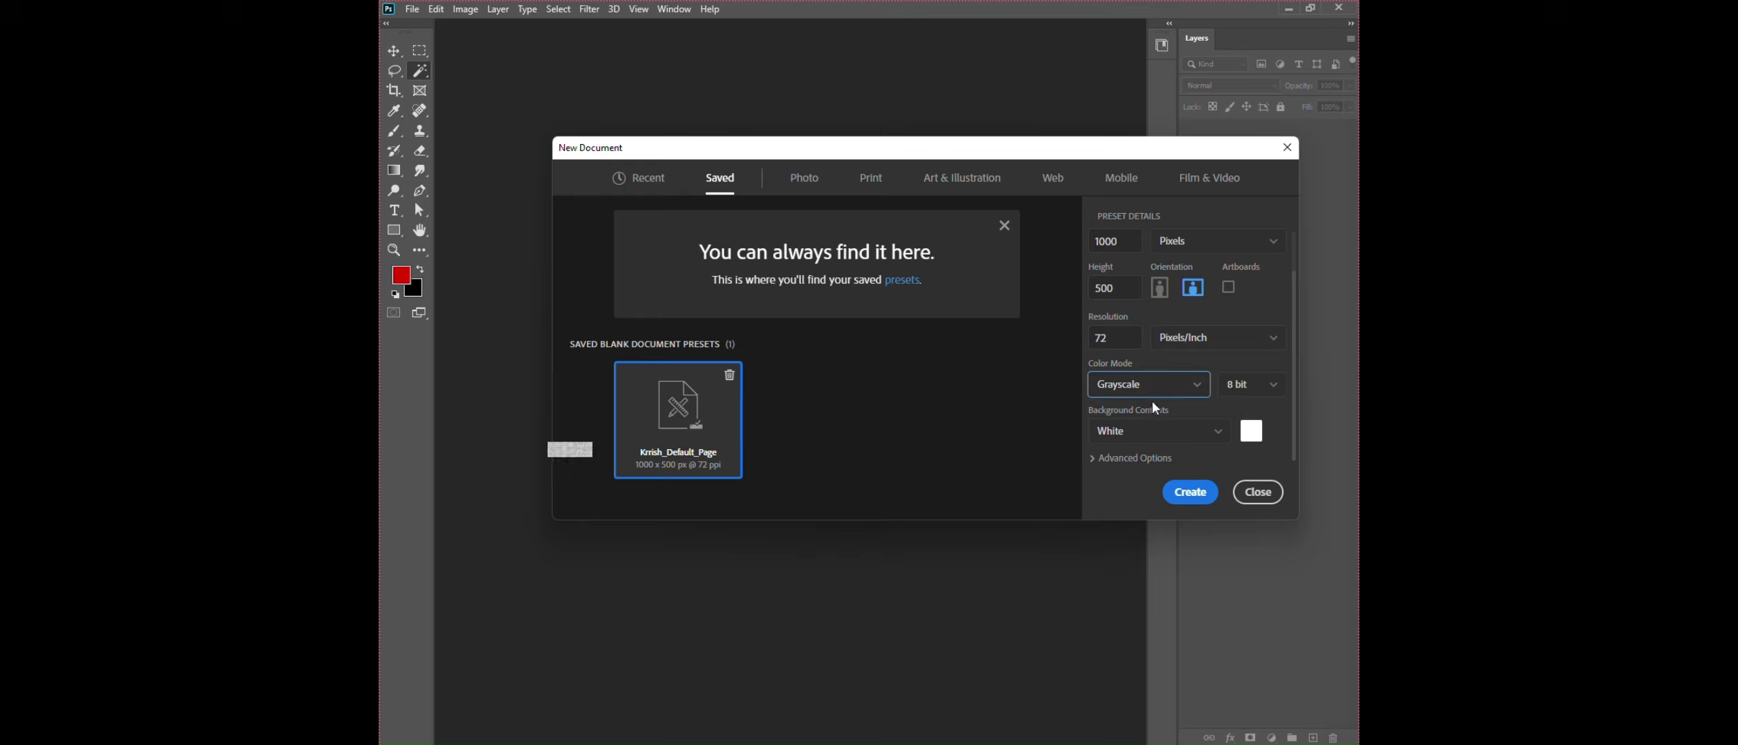
# Create the 1000 × 500 pixel grayscale document at 72 pixels/inch with black background contents.
pyautogui.click(1173, 430)
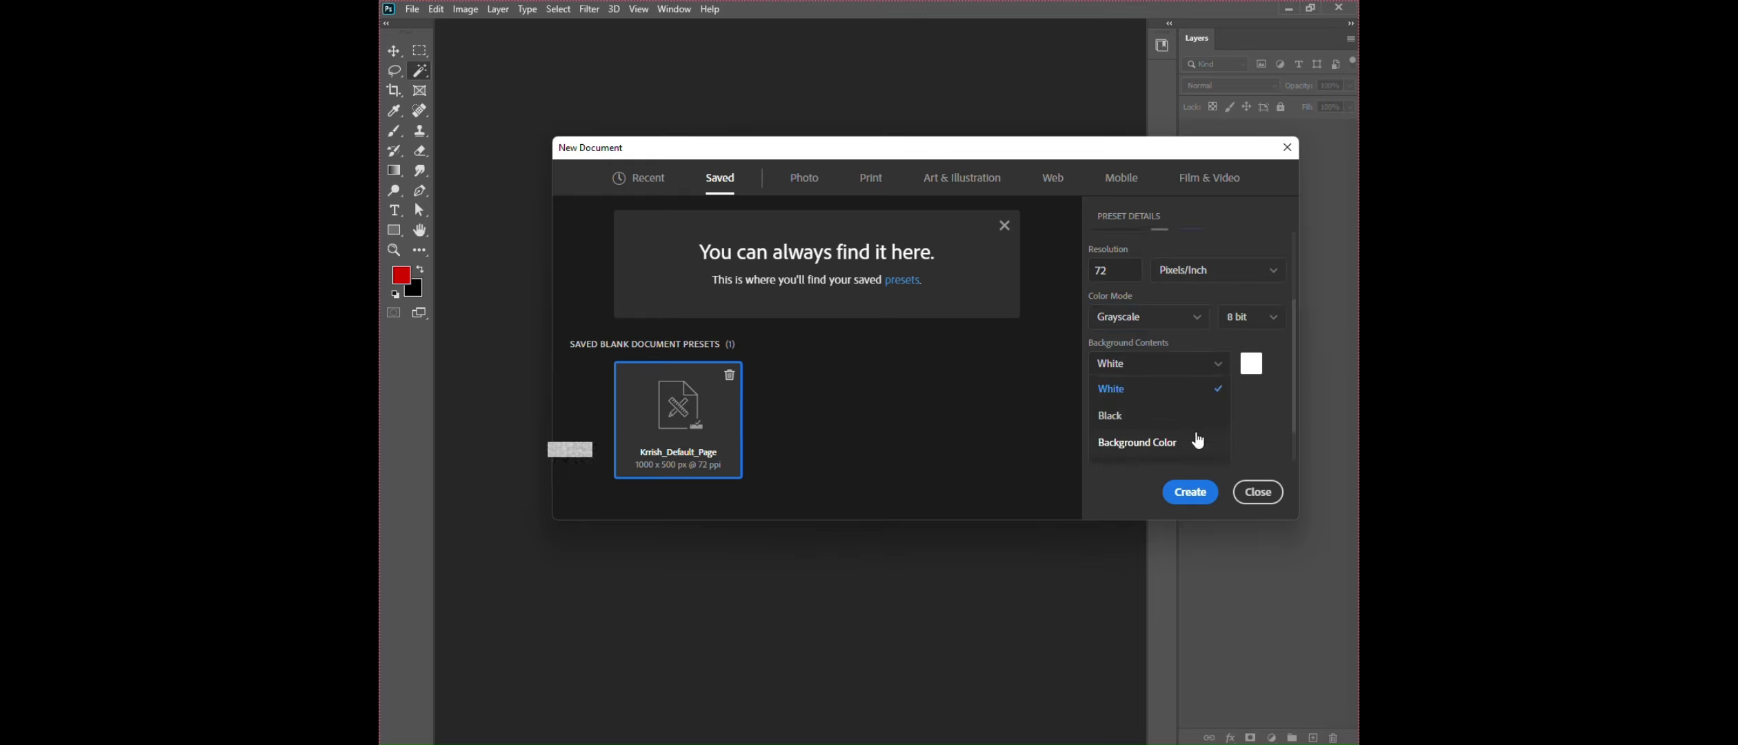
pyautogui.click(1162, 414)
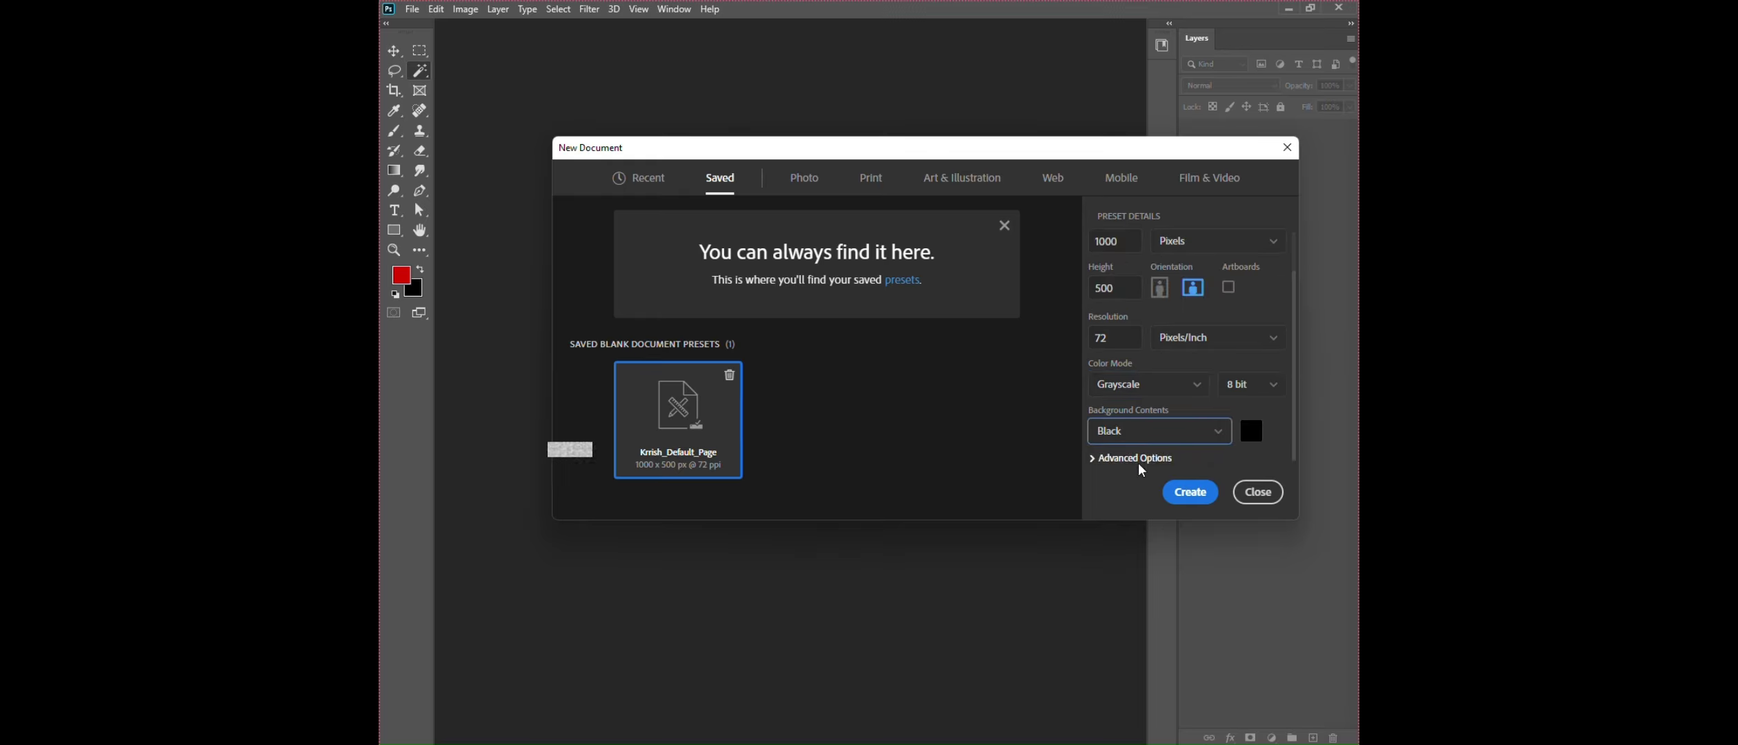
pyautogui.click(1192, 493)
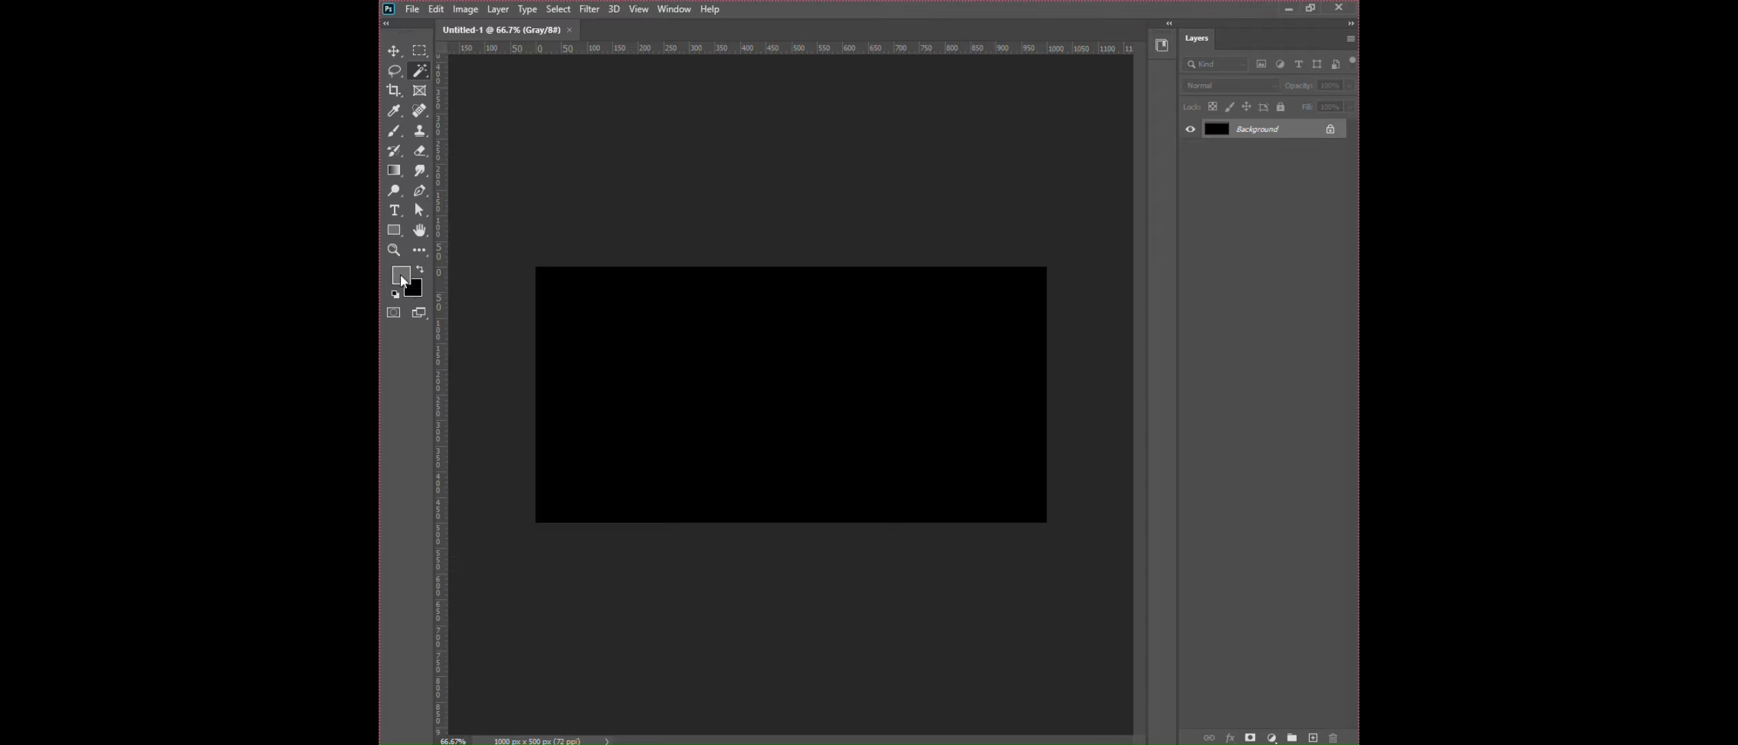
# Set the foreground color to pure white (ffffff).
pyautogui.click(401, 276)
pyautogui.click(974, 467)
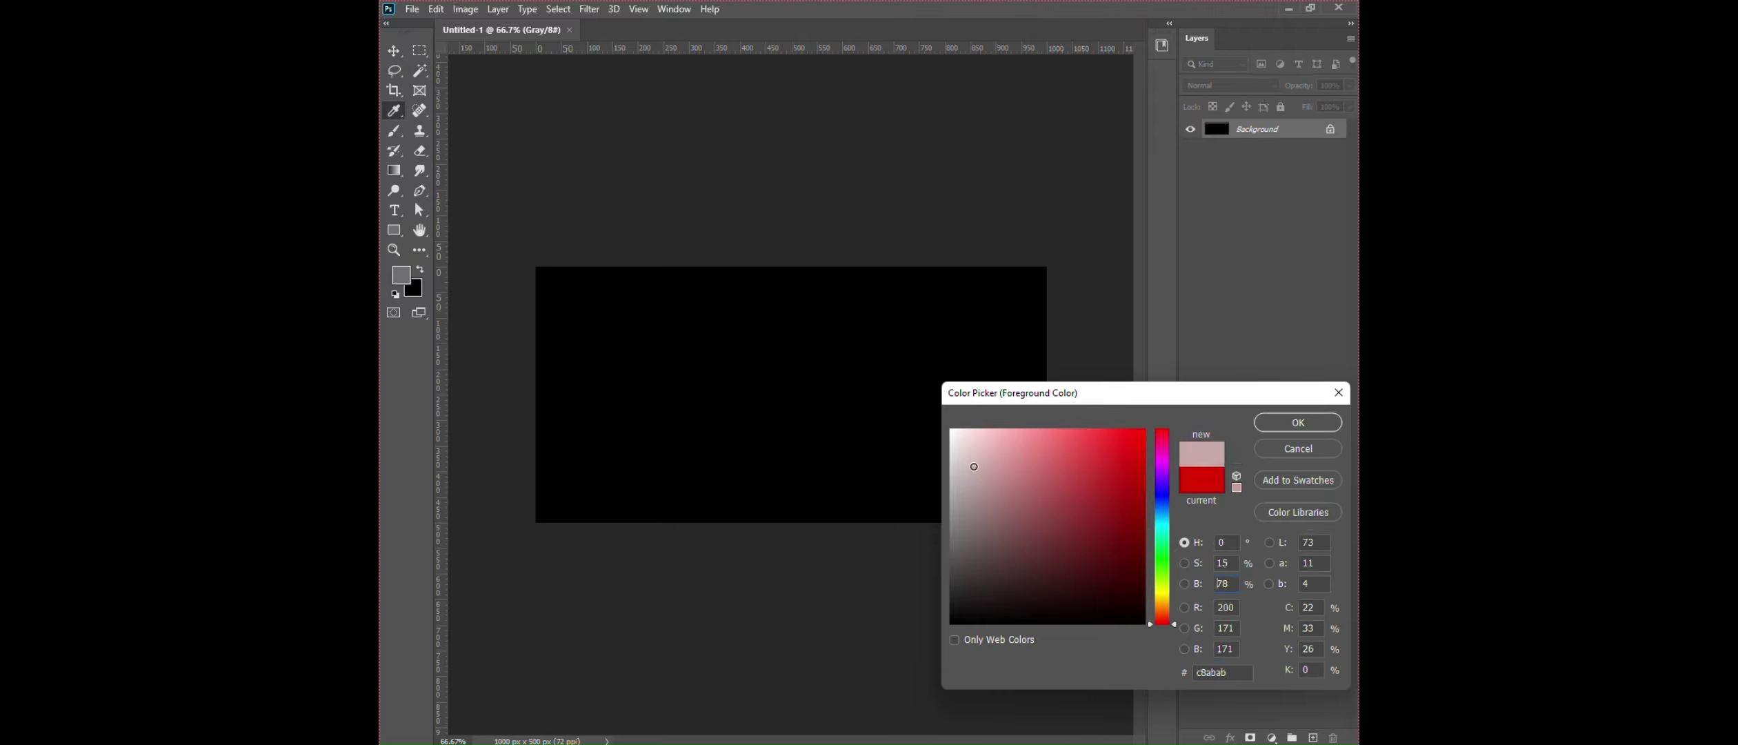
pyautogui.moveTo(974, 466); pyautogui.dragTo(945, 424)
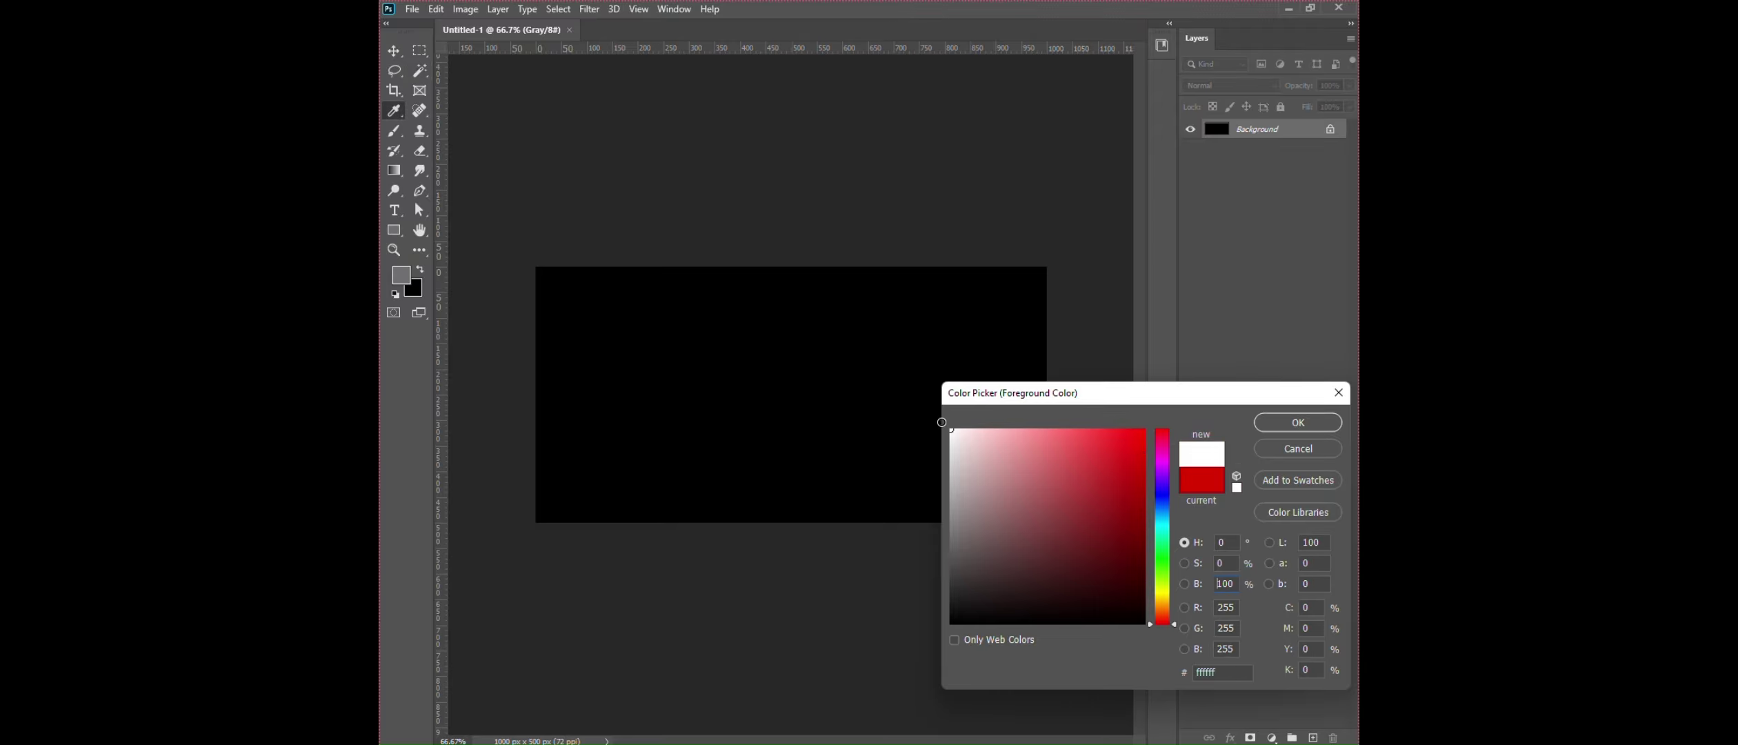
pyautogui.click(1298, 423)
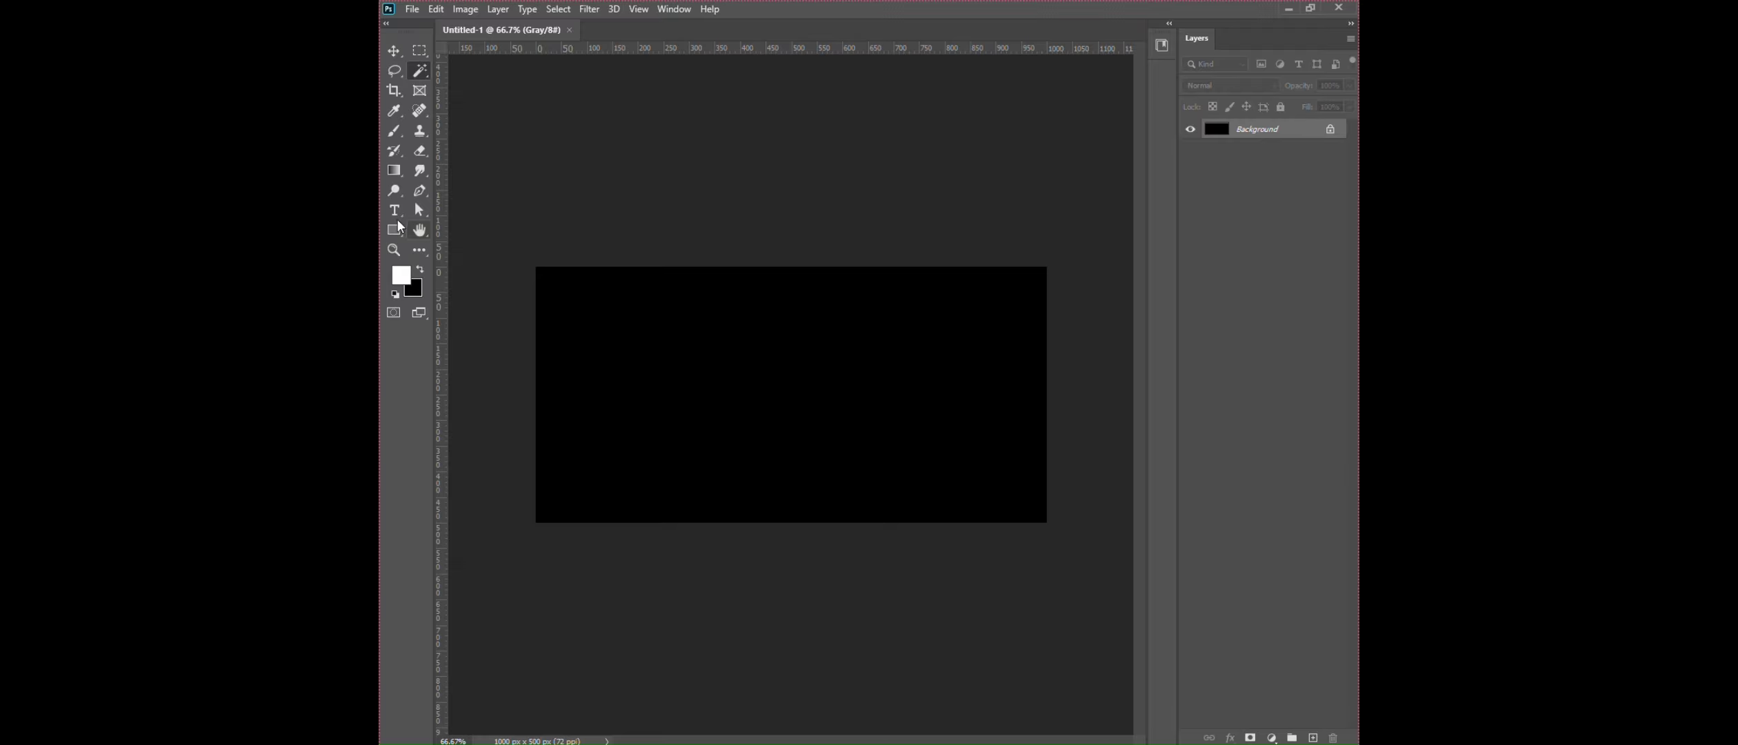
# Add a text layer reading "PHOTOSHOP" in the middle of the black canvas.
pyautogui.click(396, 216)
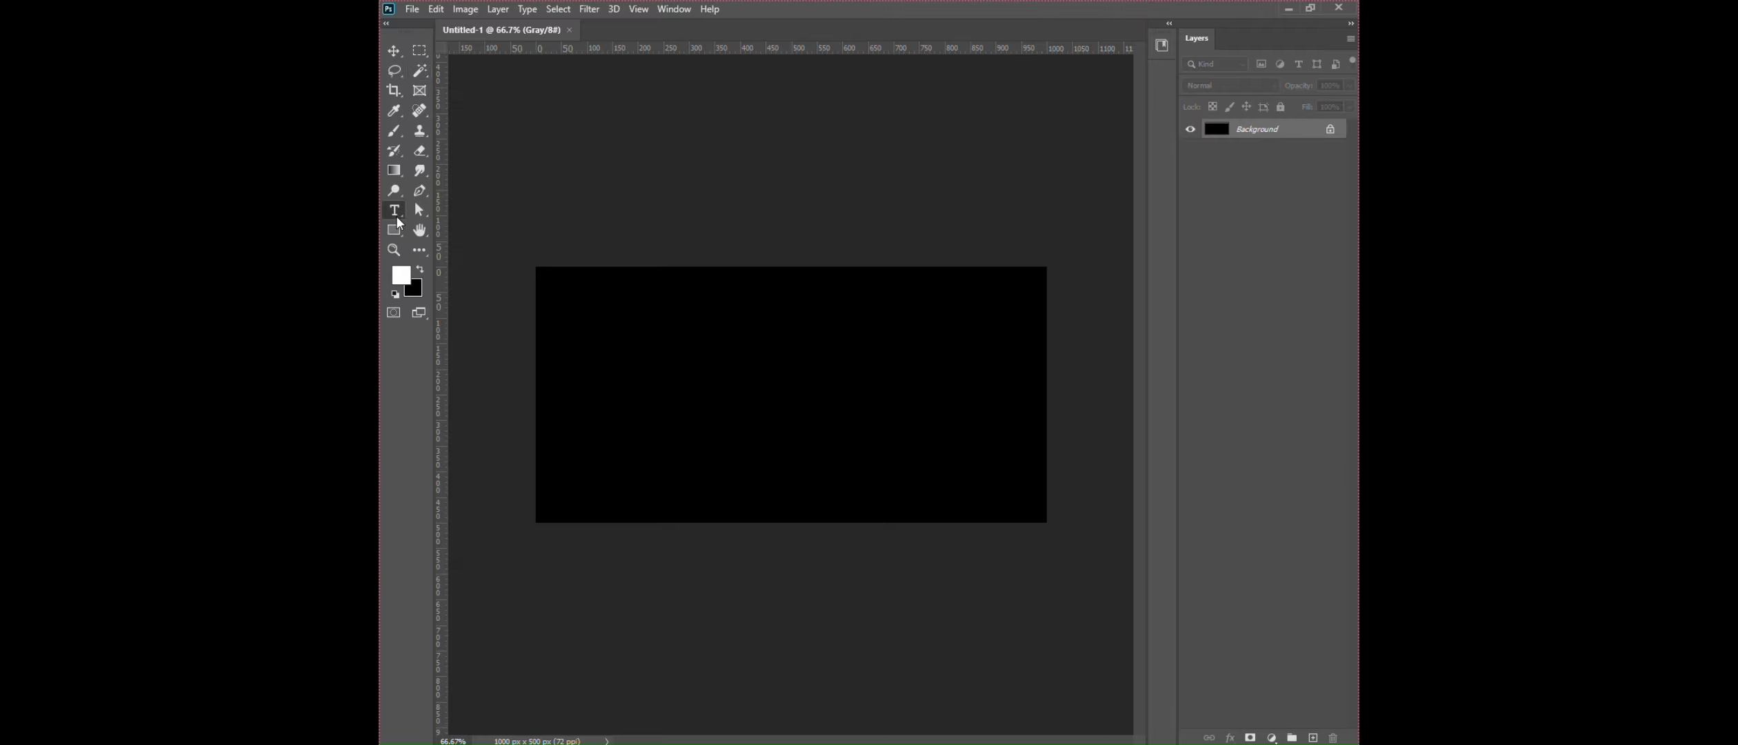
pyautogui.click(706, 396)
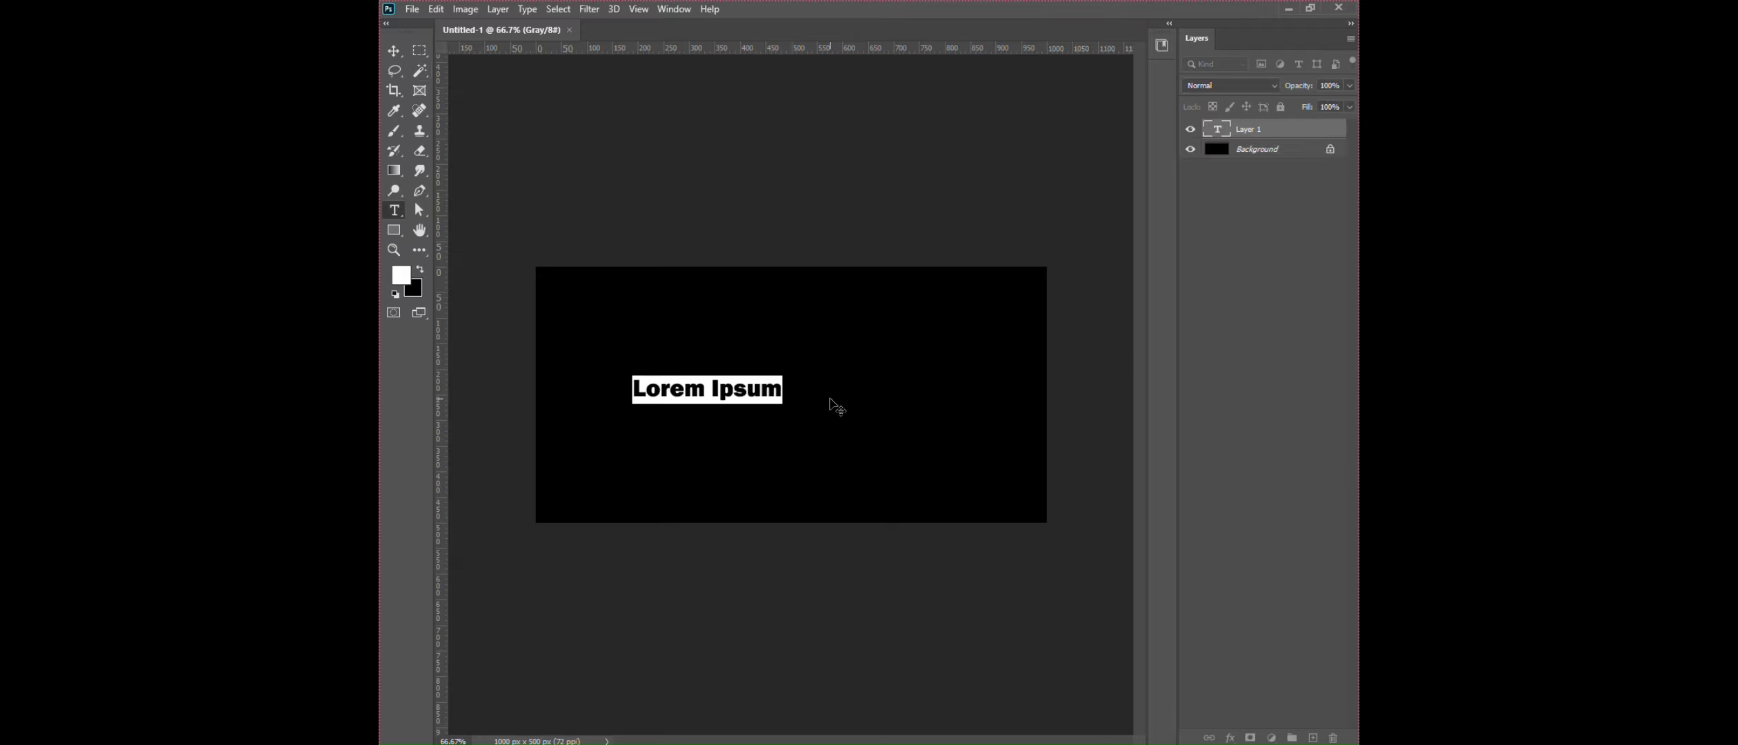
pyautogui.press('BackSpace')
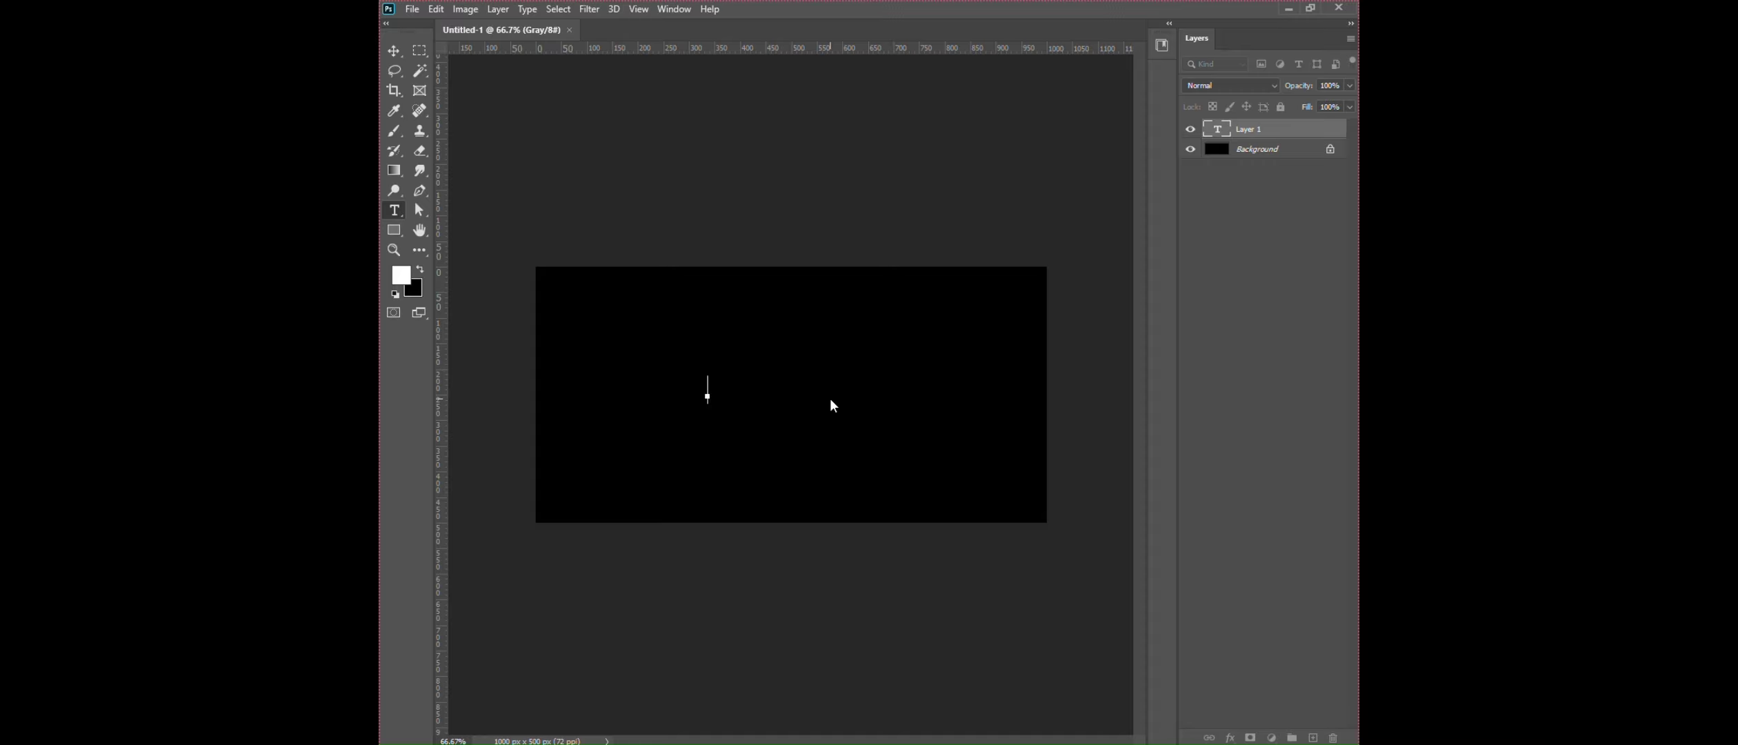
pyautogui.write('PHOTOSHOP')
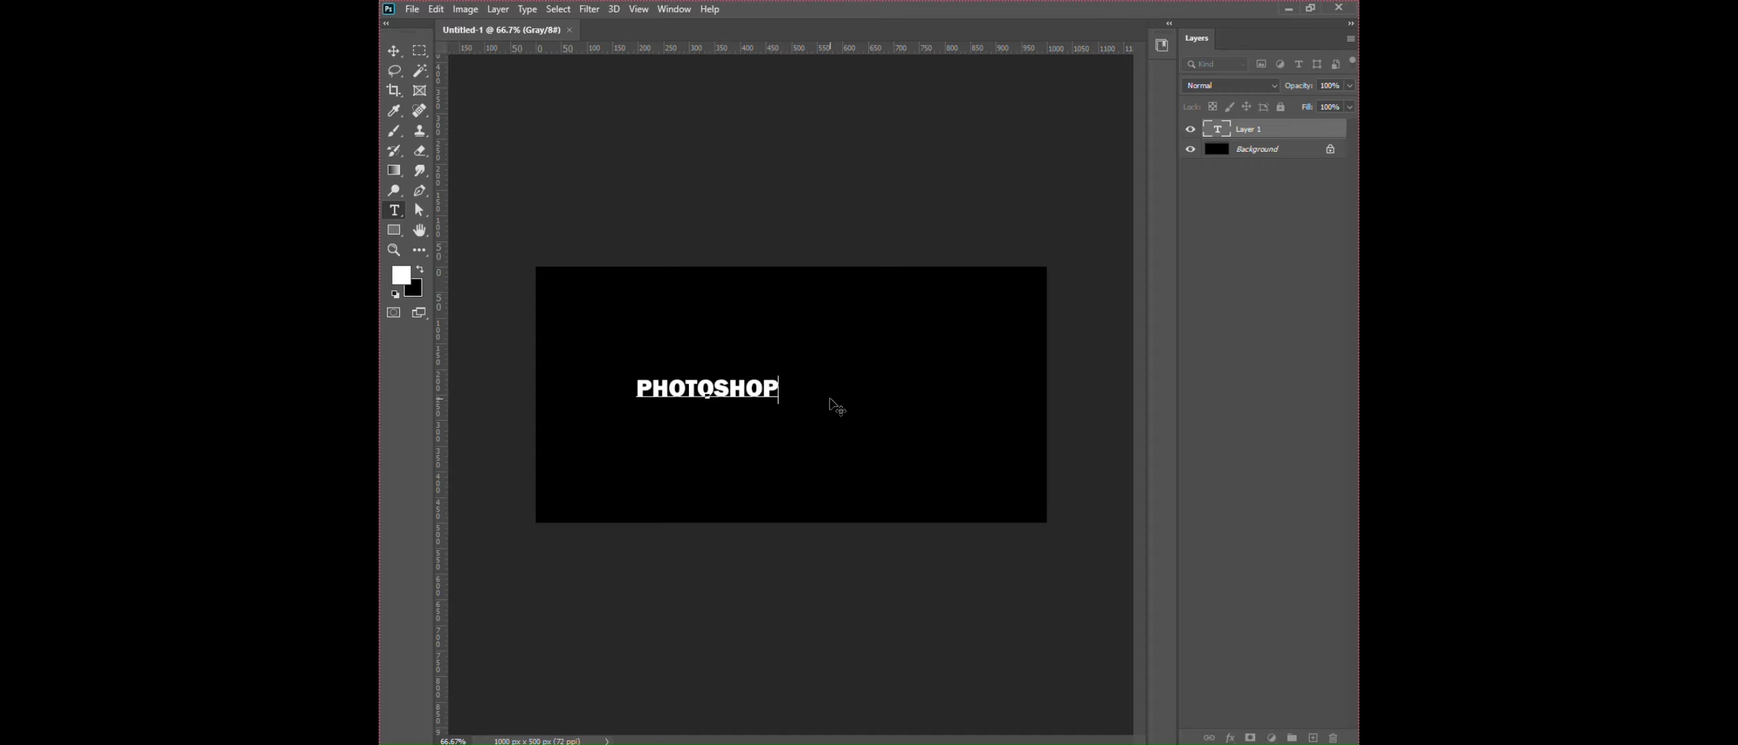
pyautogui.click(392, 46)
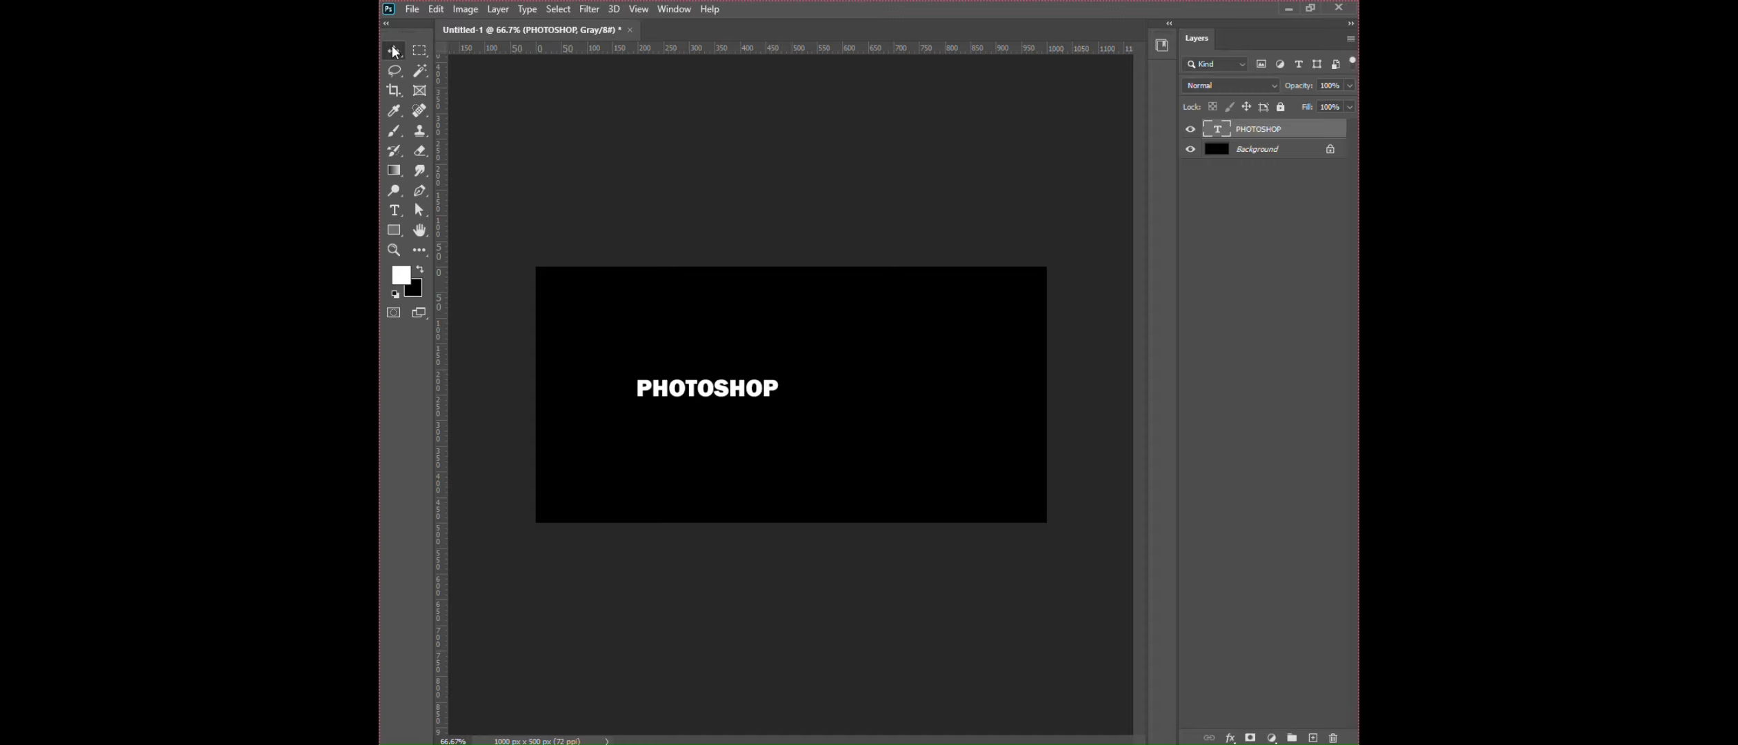
# Enlarge the PHOTOSHOP text with Free Transform to span most of the canvas width and center it.
pyautogui.hotkey('ctrl', 't')
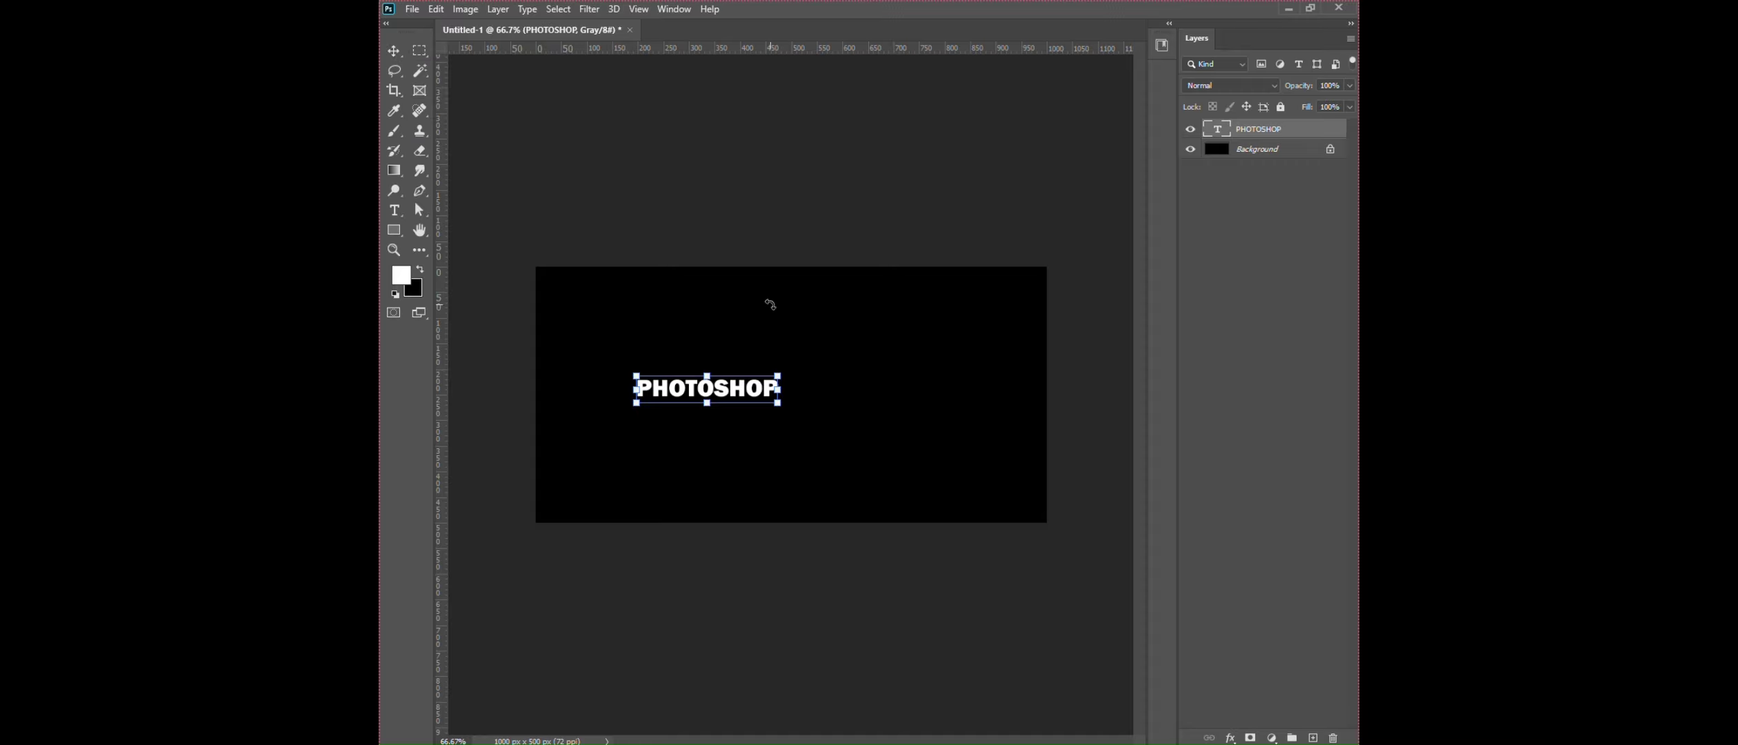
pyautogui.moveTo(781, 373); pyautogui.dragTo(1018, 310)
pyautogui.moveTo(962, 368)
pyautogui.mouseDown()
pyautogui.moveTo(935, 394)
pyautogui.moveTo(1008, 351)
pyautogui.moveTo(960, 378)
pyautogui.mouseUp()
pyautogui.press('Return')
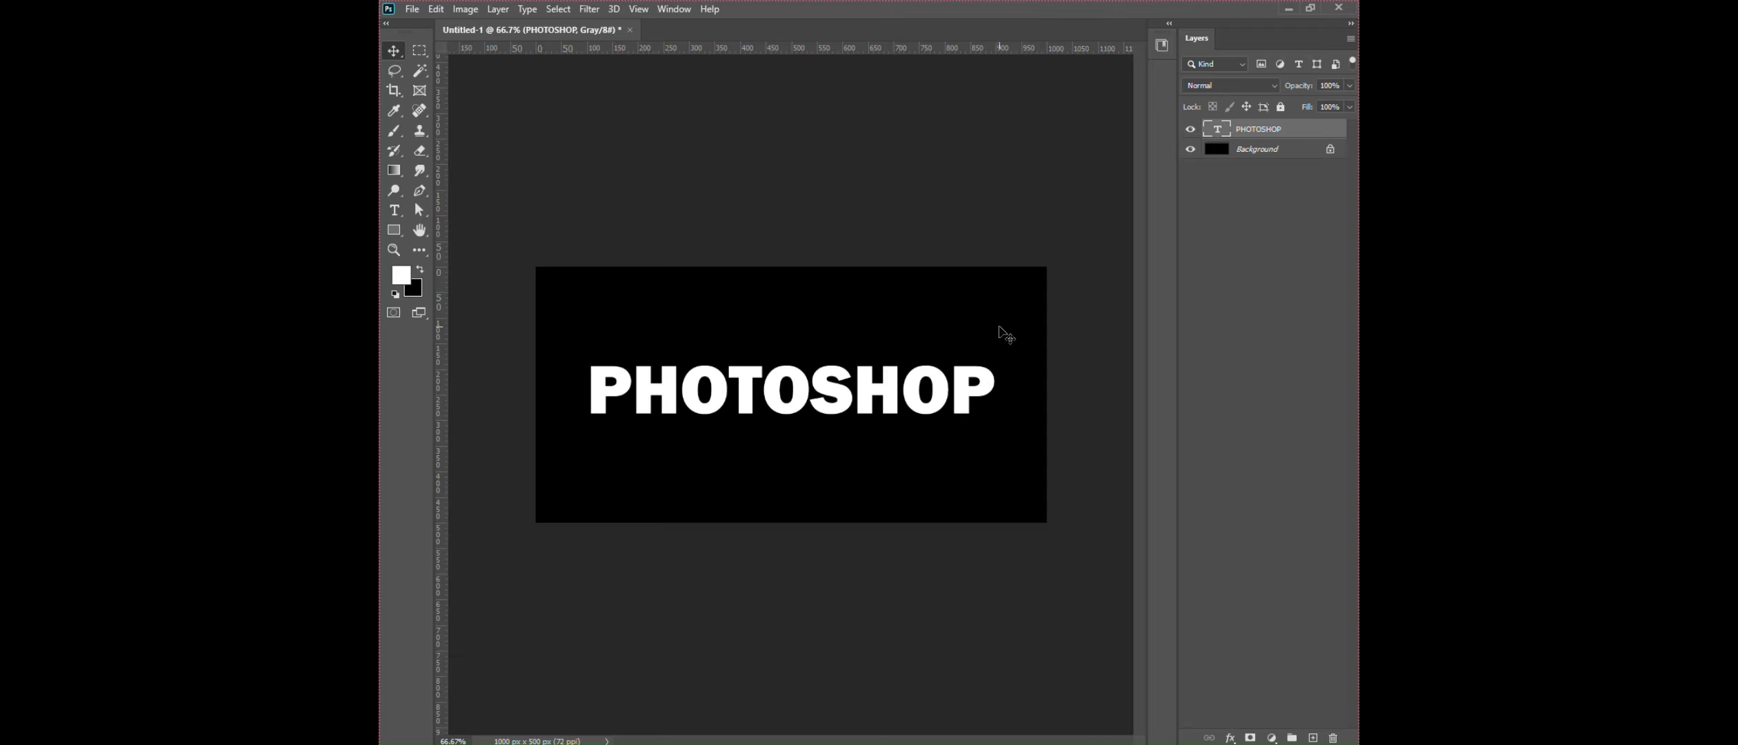
pyautogui.hotkey('ctrl', '0')
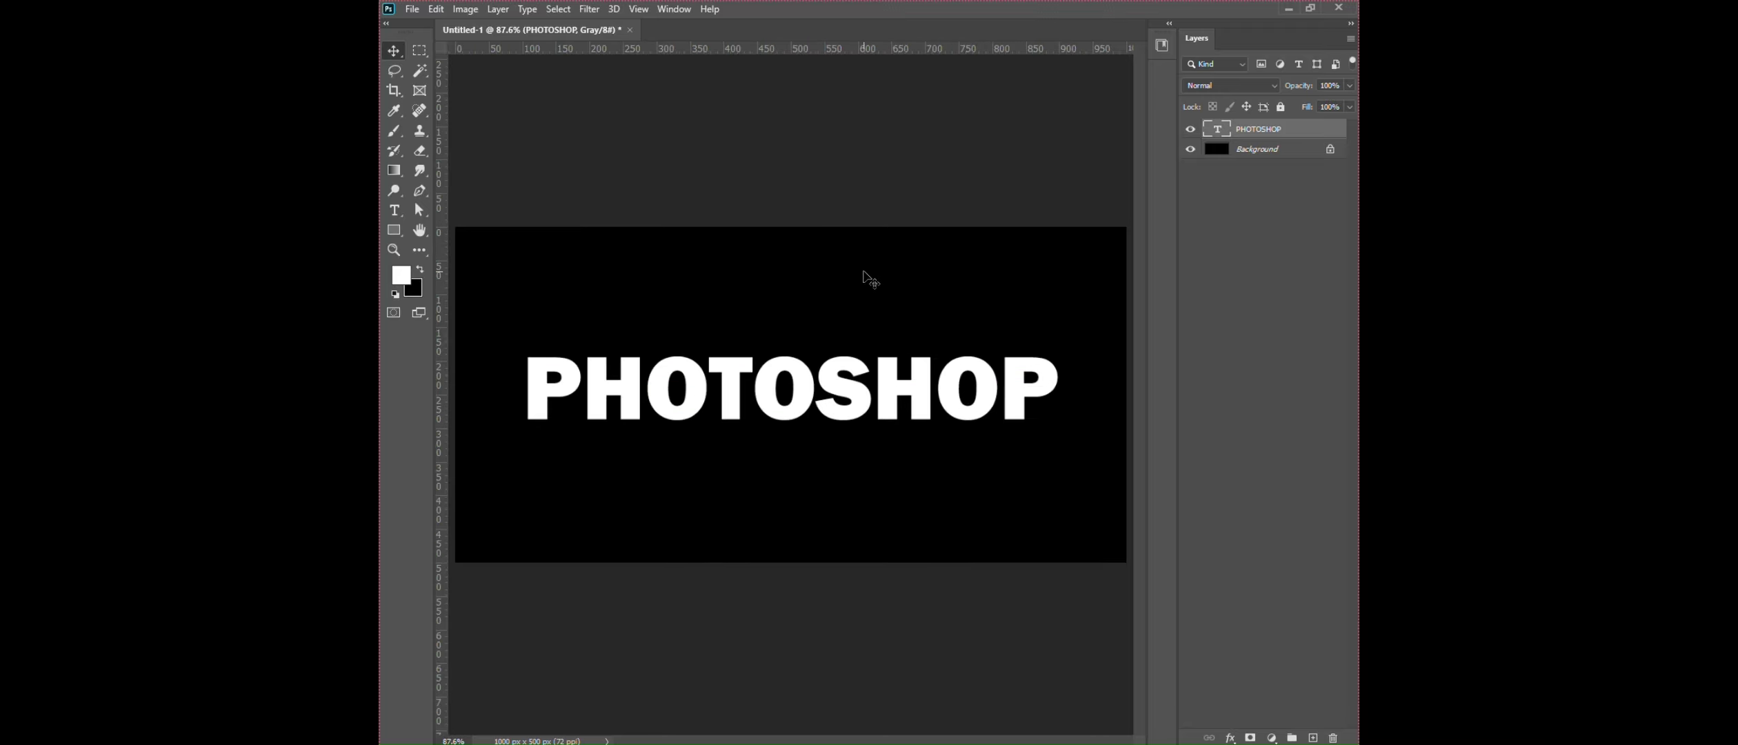
# Rotate the whole canvas 90° clockwise.
pyautogui.click(466, 9)
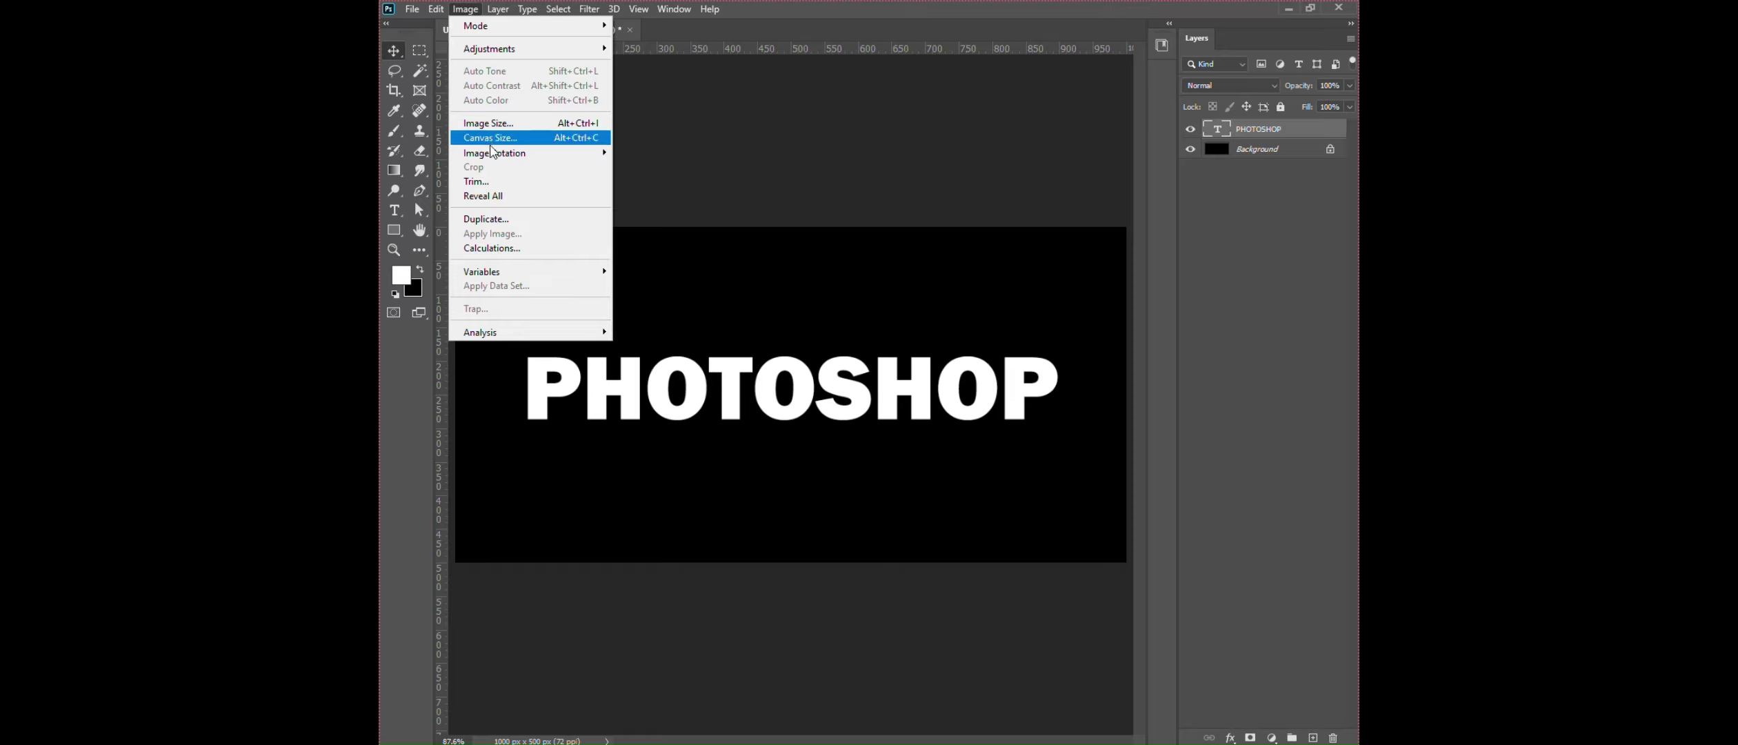
pyautogui.moveTo(495, 154)
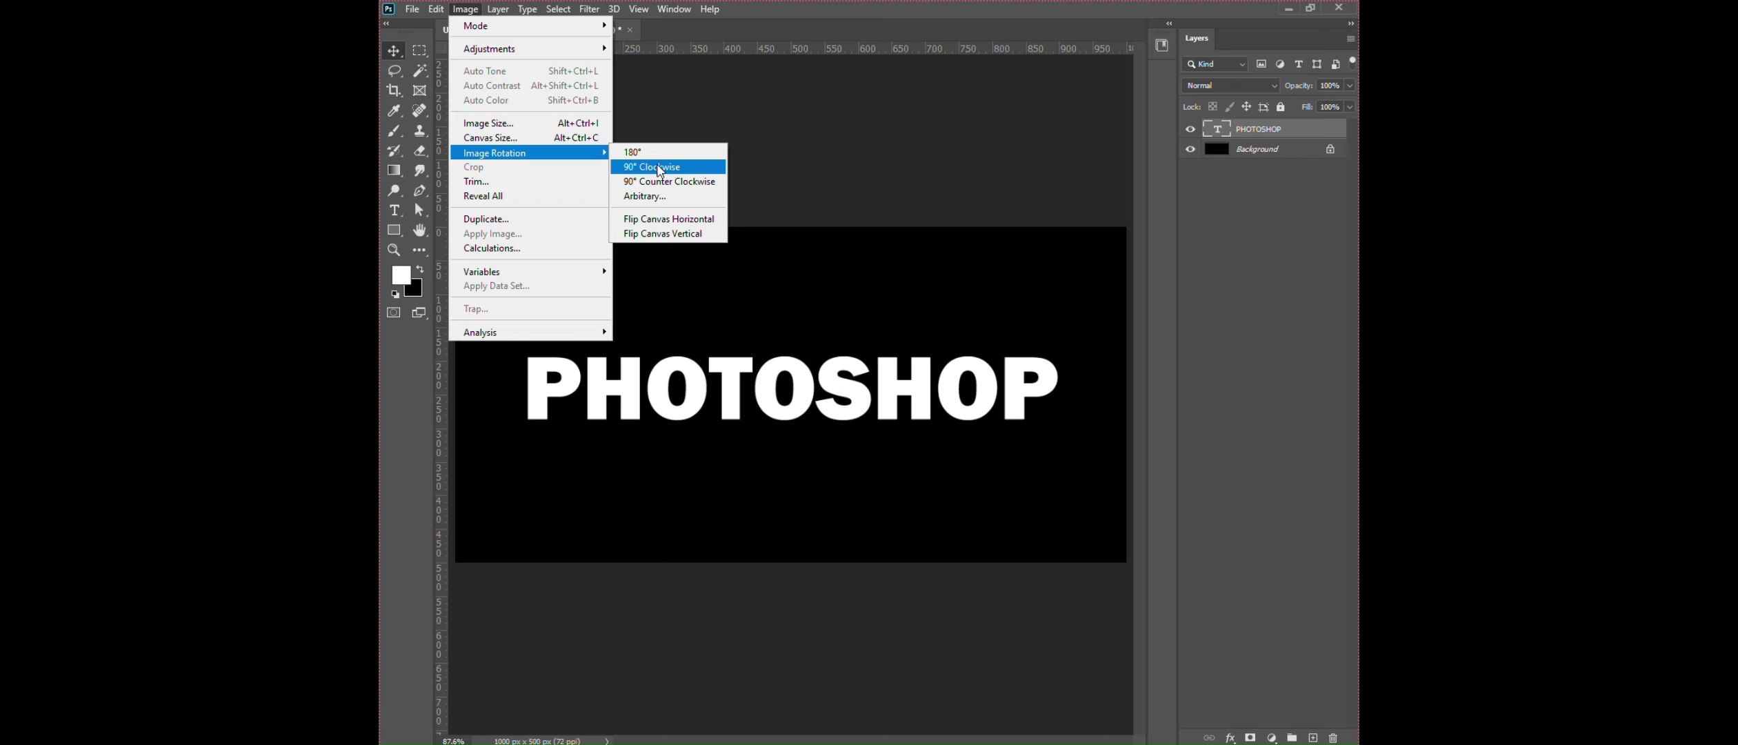
pyautogui.click(680, 171)
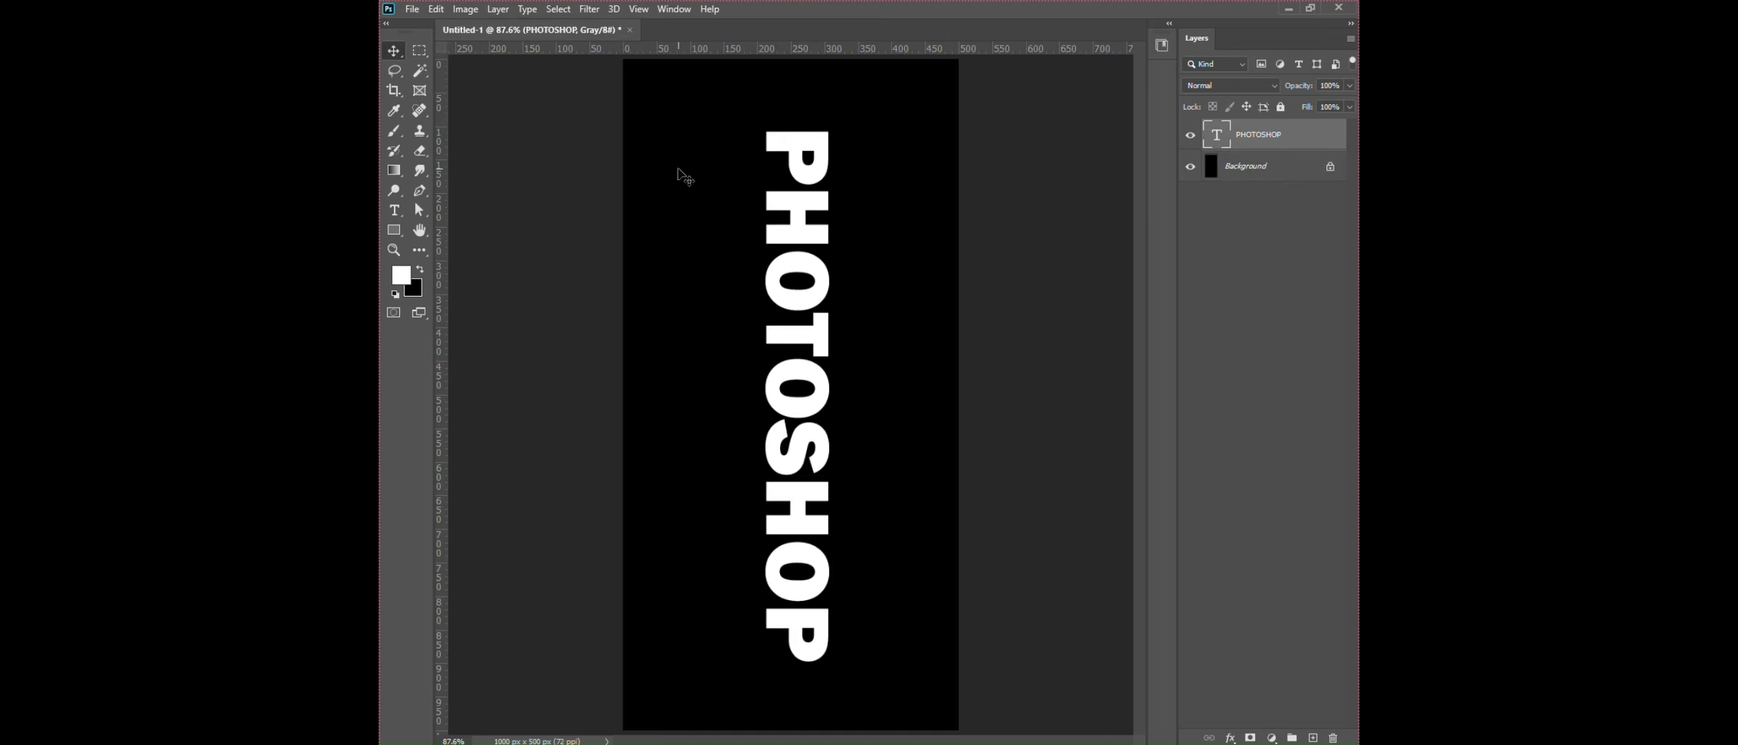
# Rasterize the PHOTOSHOP text and apply the Wind filter repeatedly, using the Wind method from the left, to build long streaks.
pyautogui.click(592, 9)
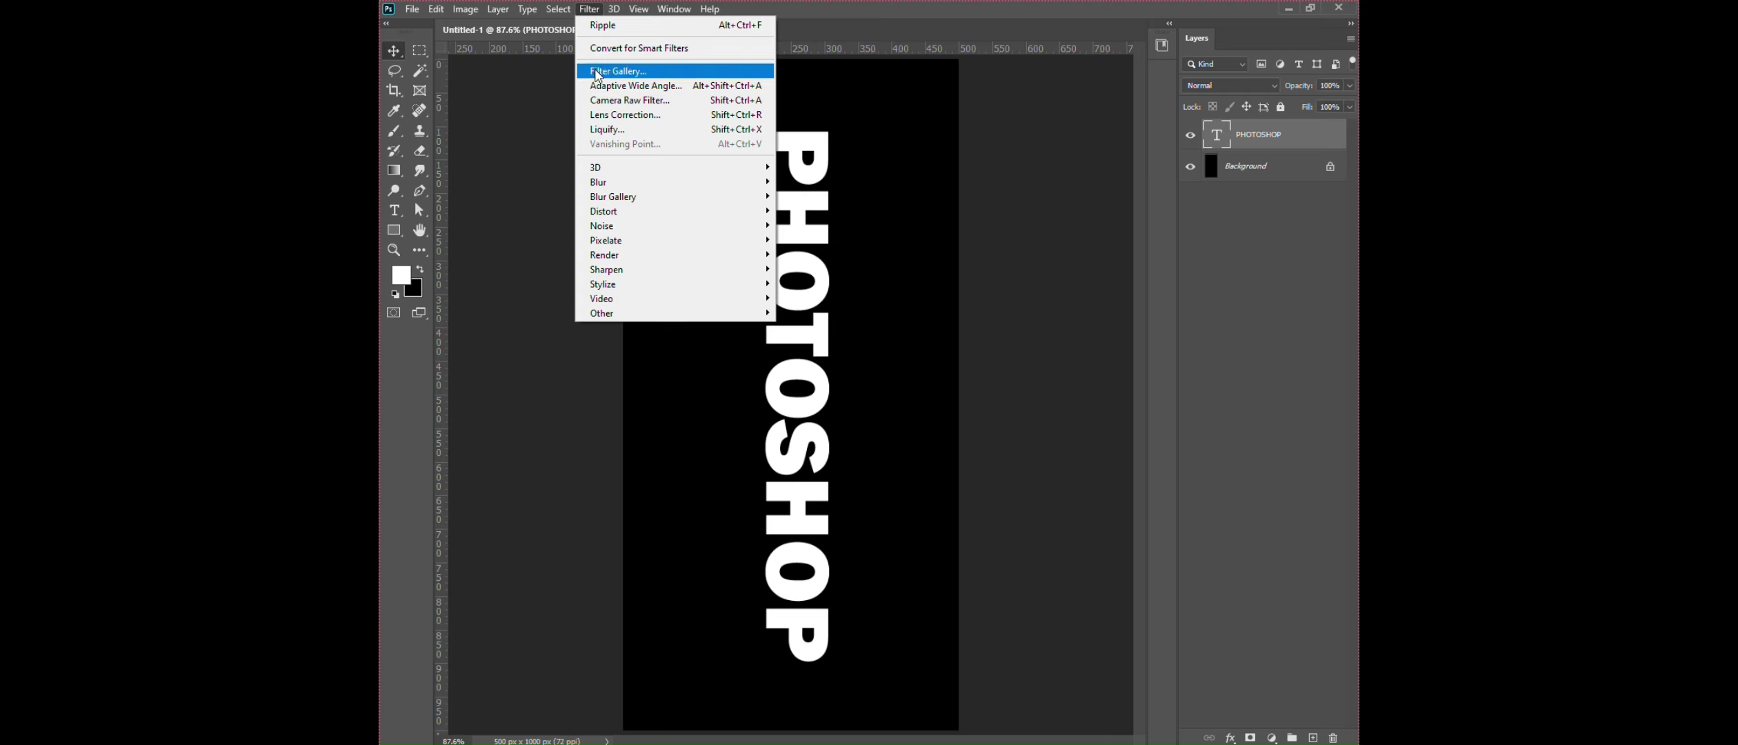
pyautogui.moveTo(631, 287)
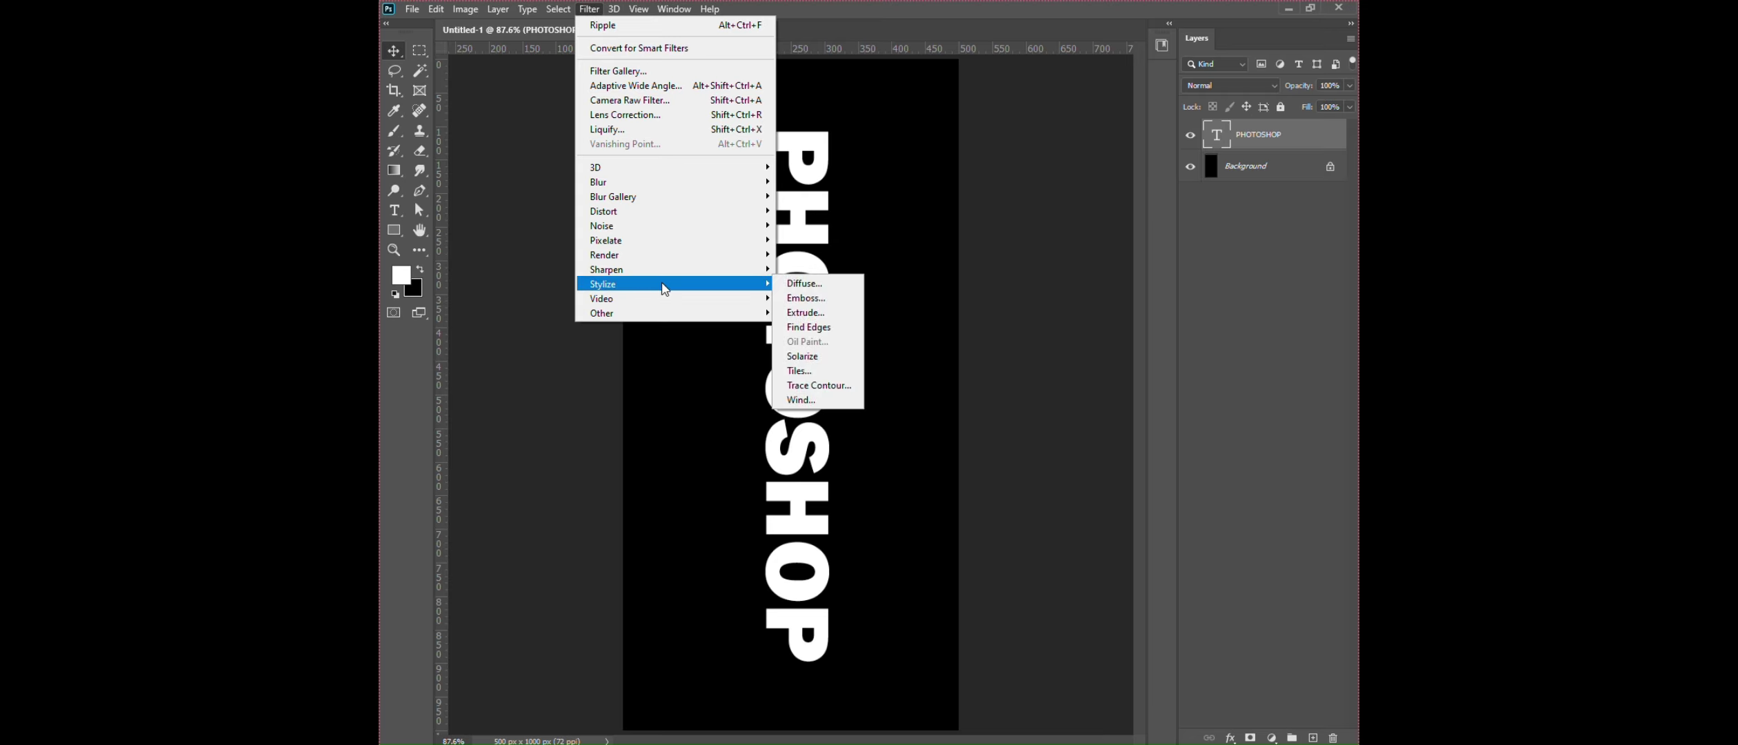
pyautogui.click(802, 402)
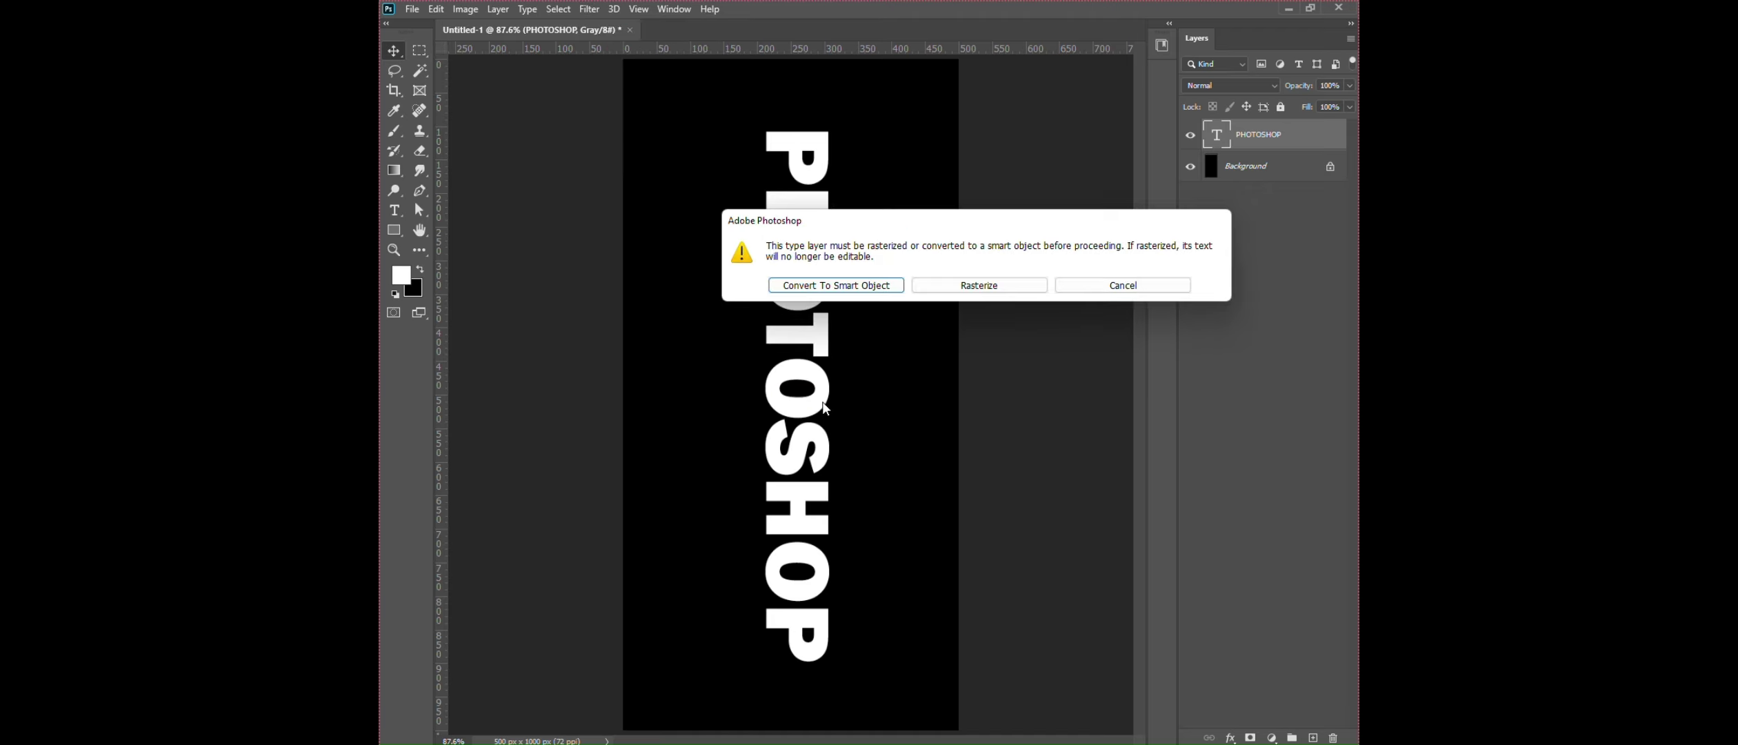
pyautogui.click(986, 293)
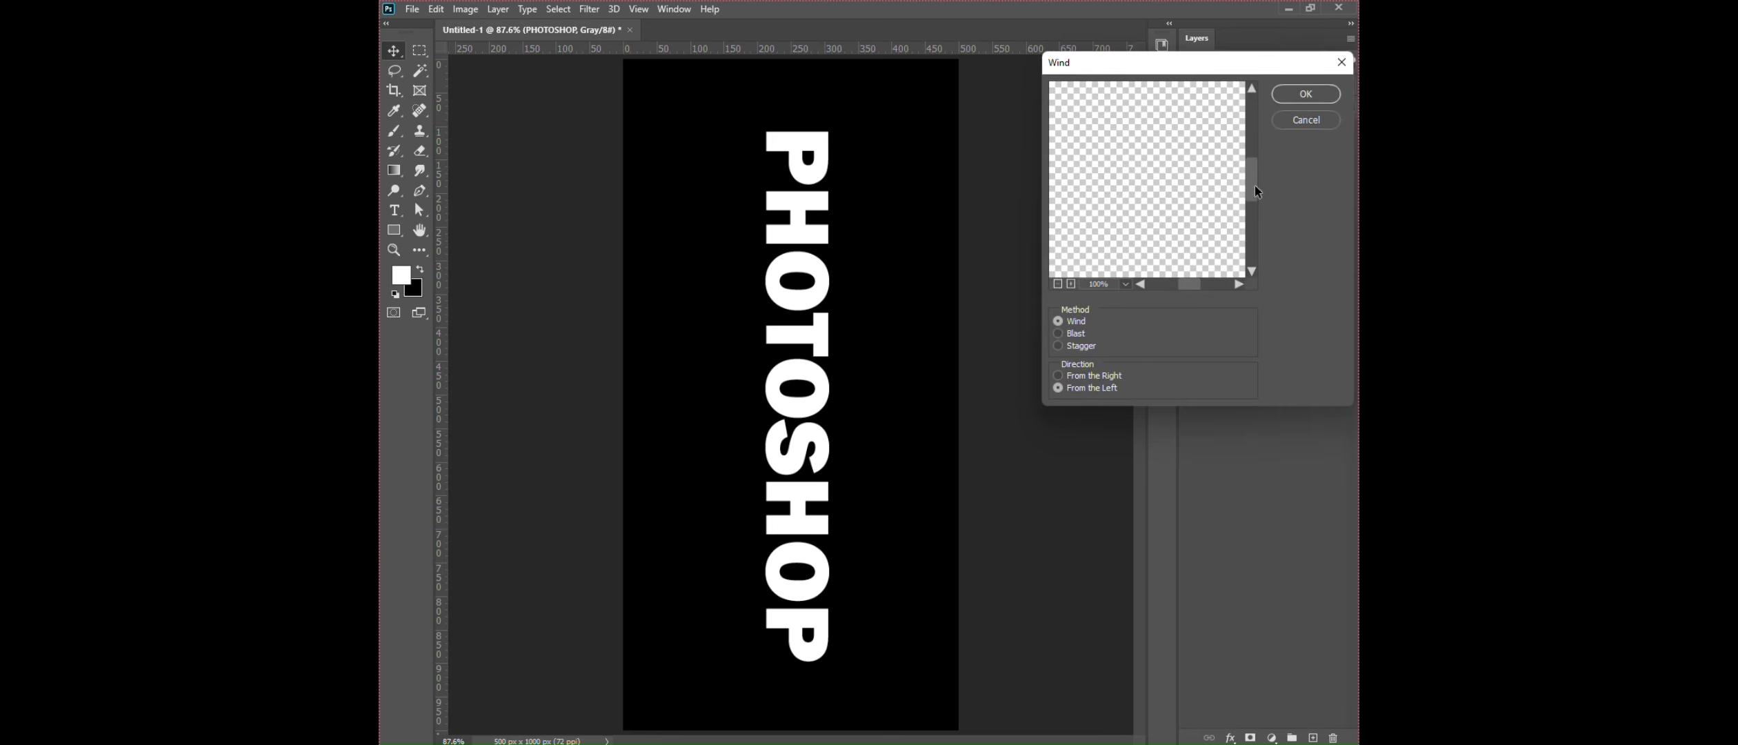
pyautogui.click(1310, 96)
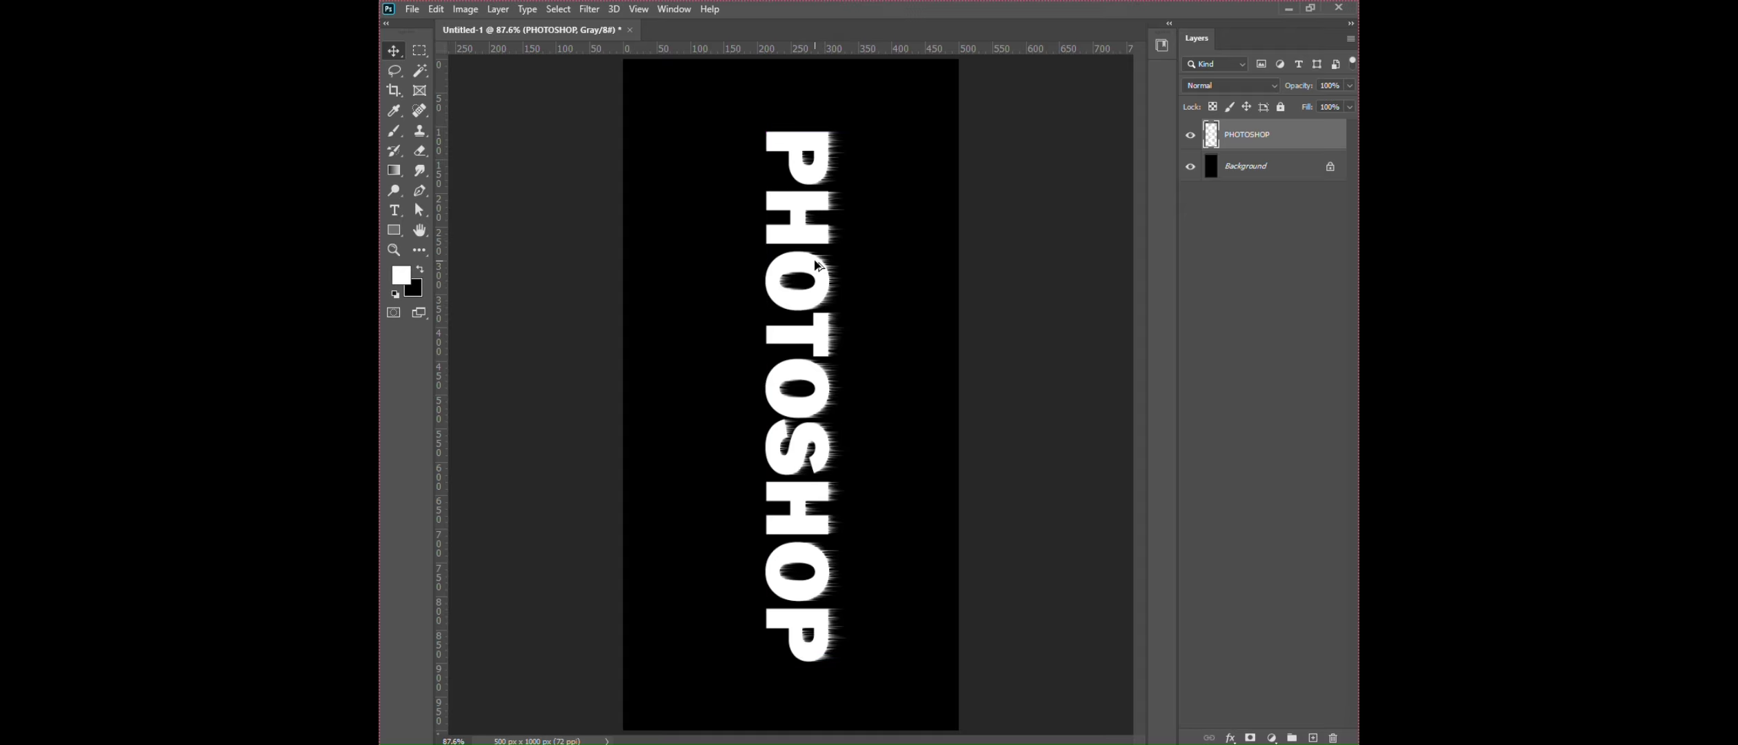
pyautogui.hotkey('ctrl', 'f')
pyautogui.hotkey('ctrl', 'f')
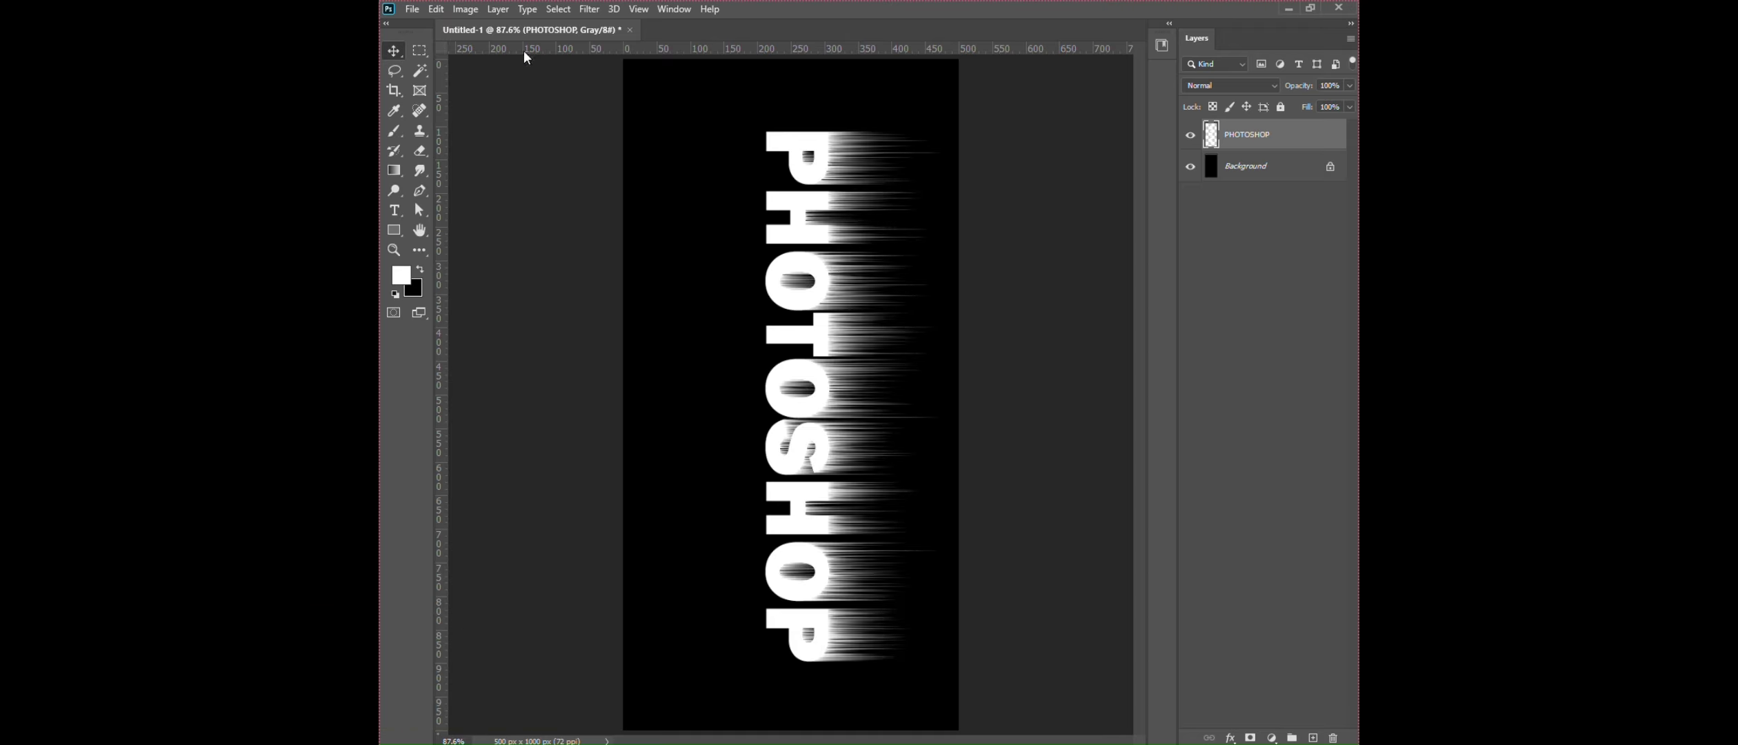
# Rotate the whole canvas 90° counter clockwise.
pyautogui.click(465, 9)
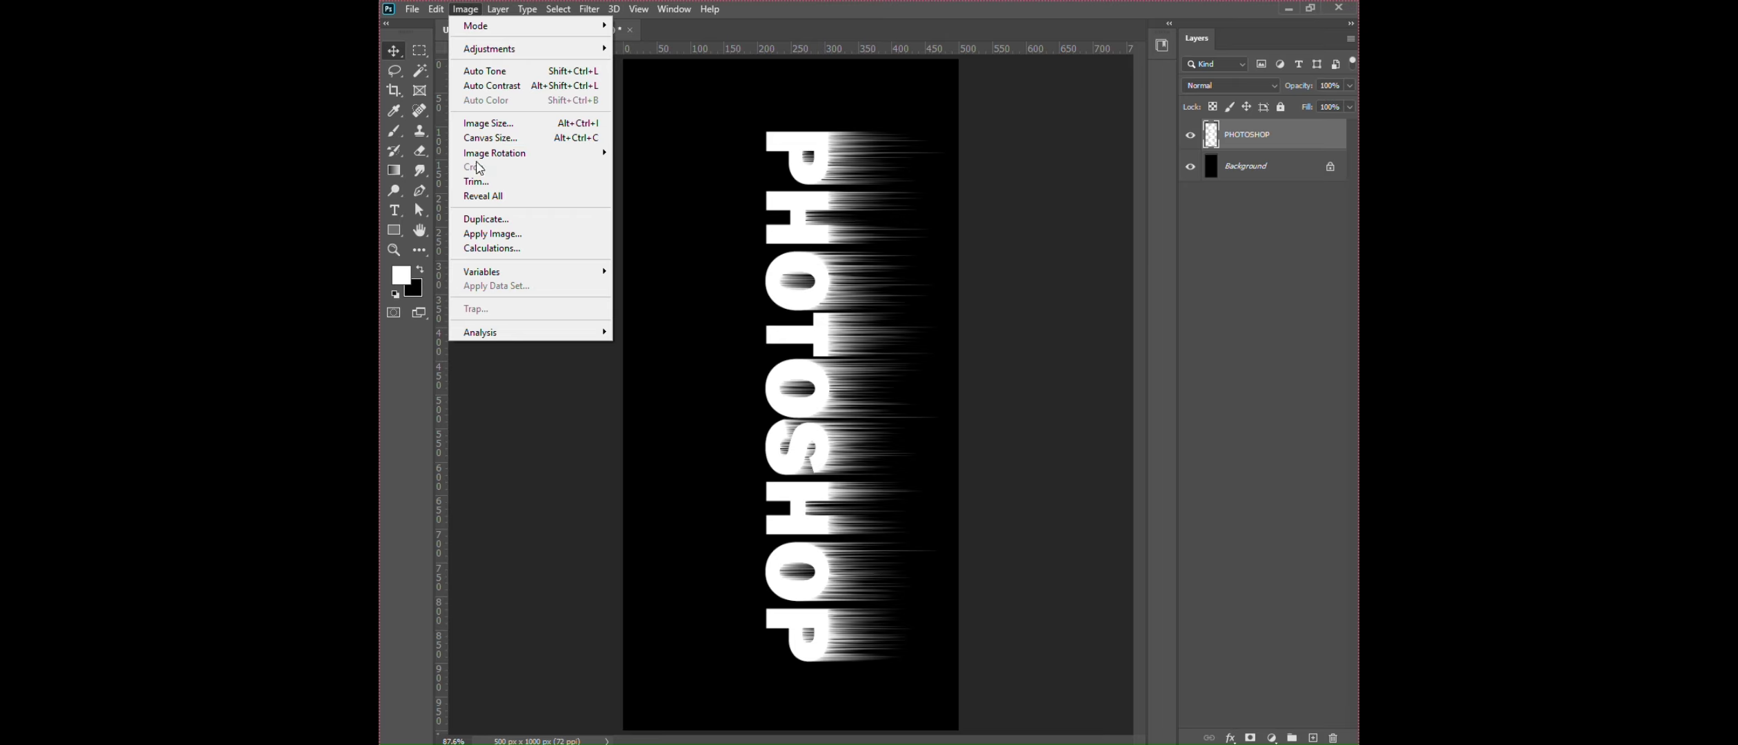
pyautogui.moveTo(482, 158)
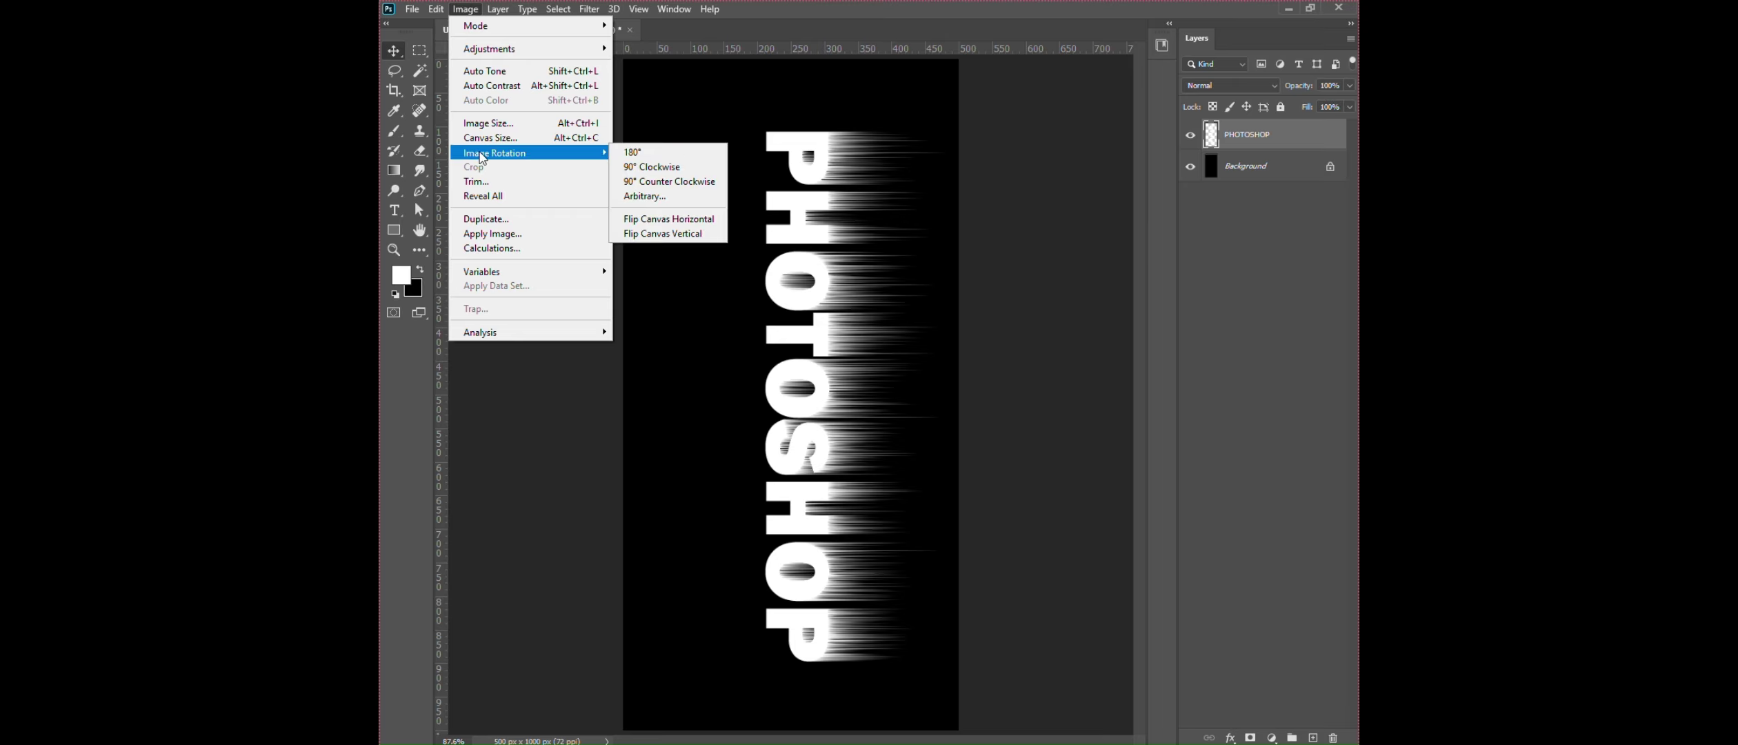
pyautogui.click(666, 181)
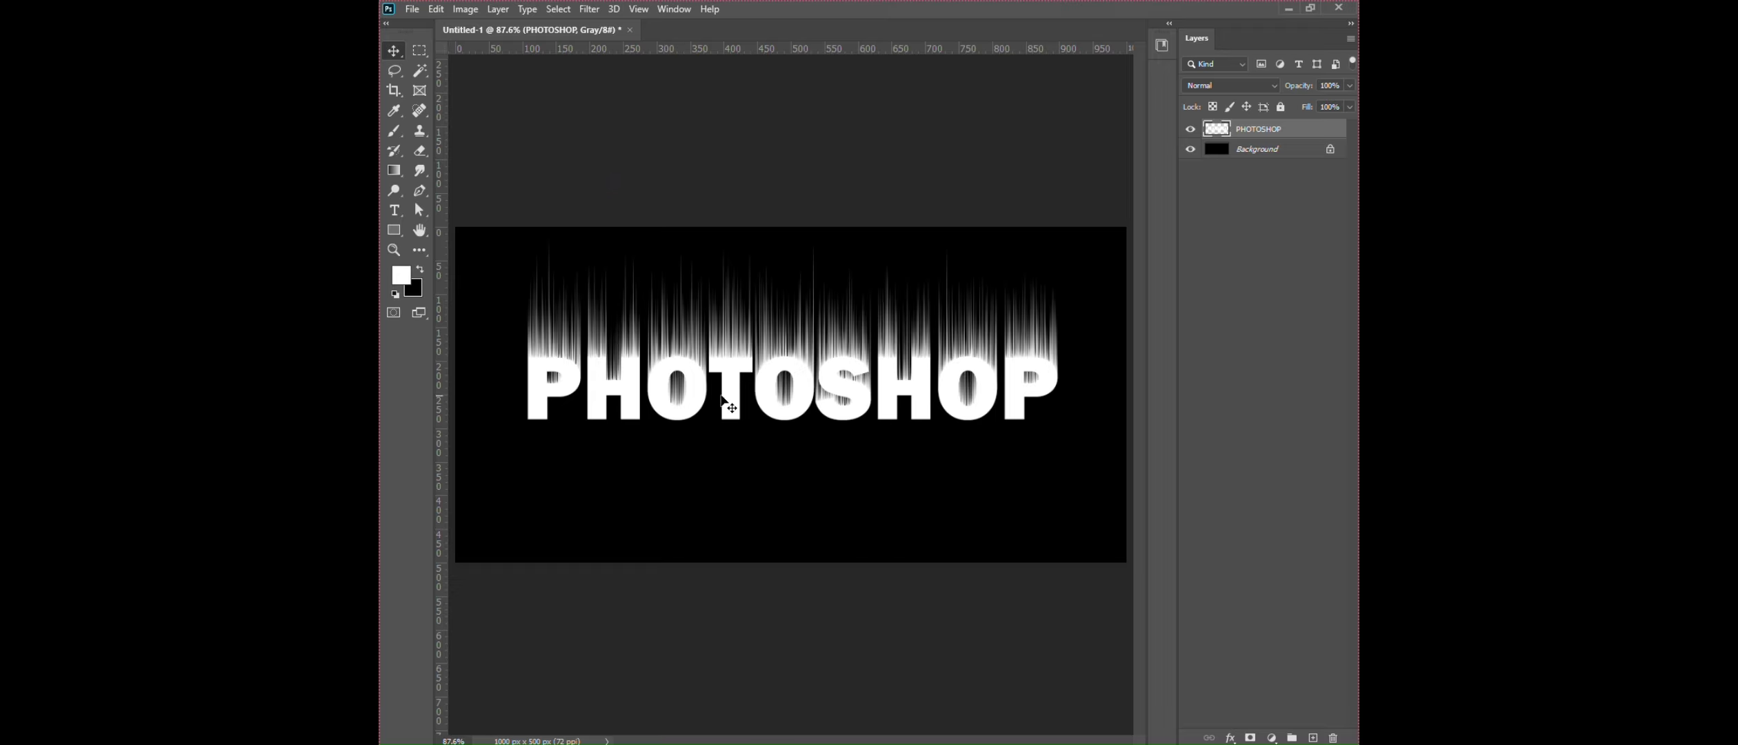
# Apply the Ripple distortion to the streaked text layer with an amount of 50% and size Large.
pyautogui.click(590, 9)
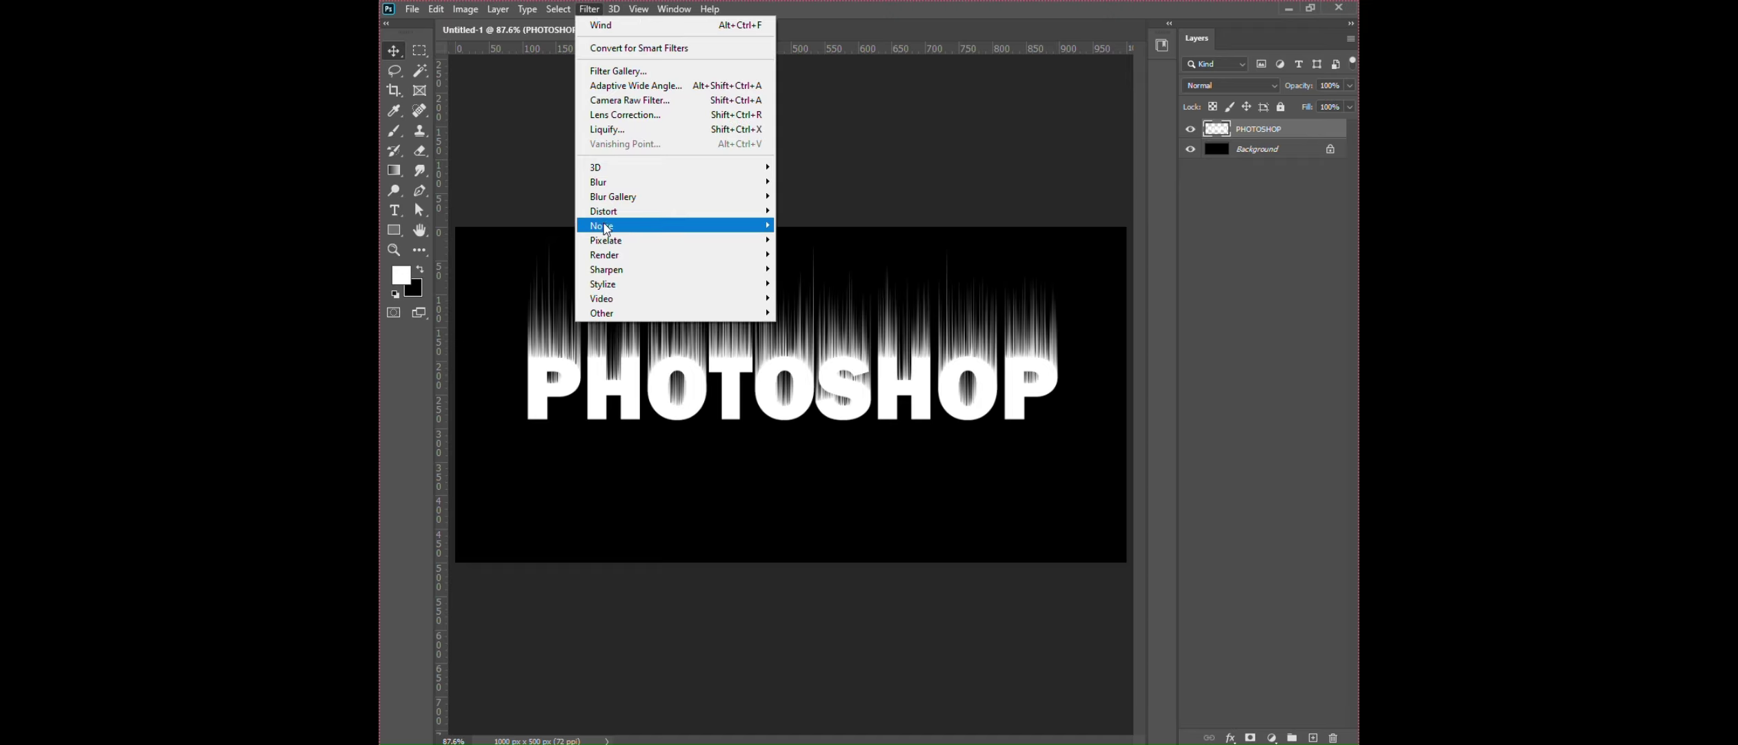
pyautogui.moveTo(680, 212)
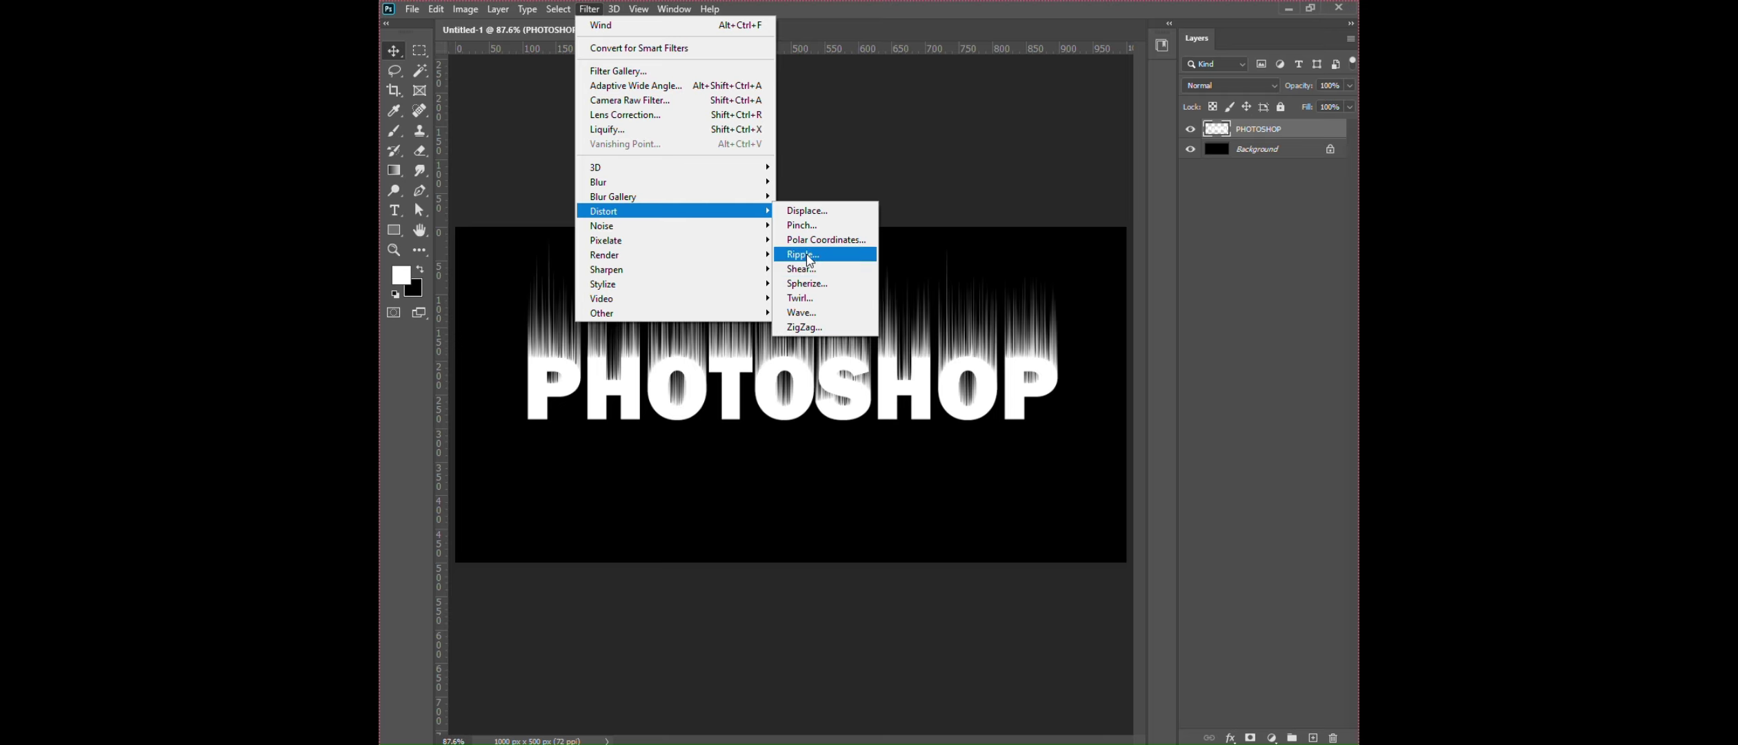
pyautogui.click(842, 255)
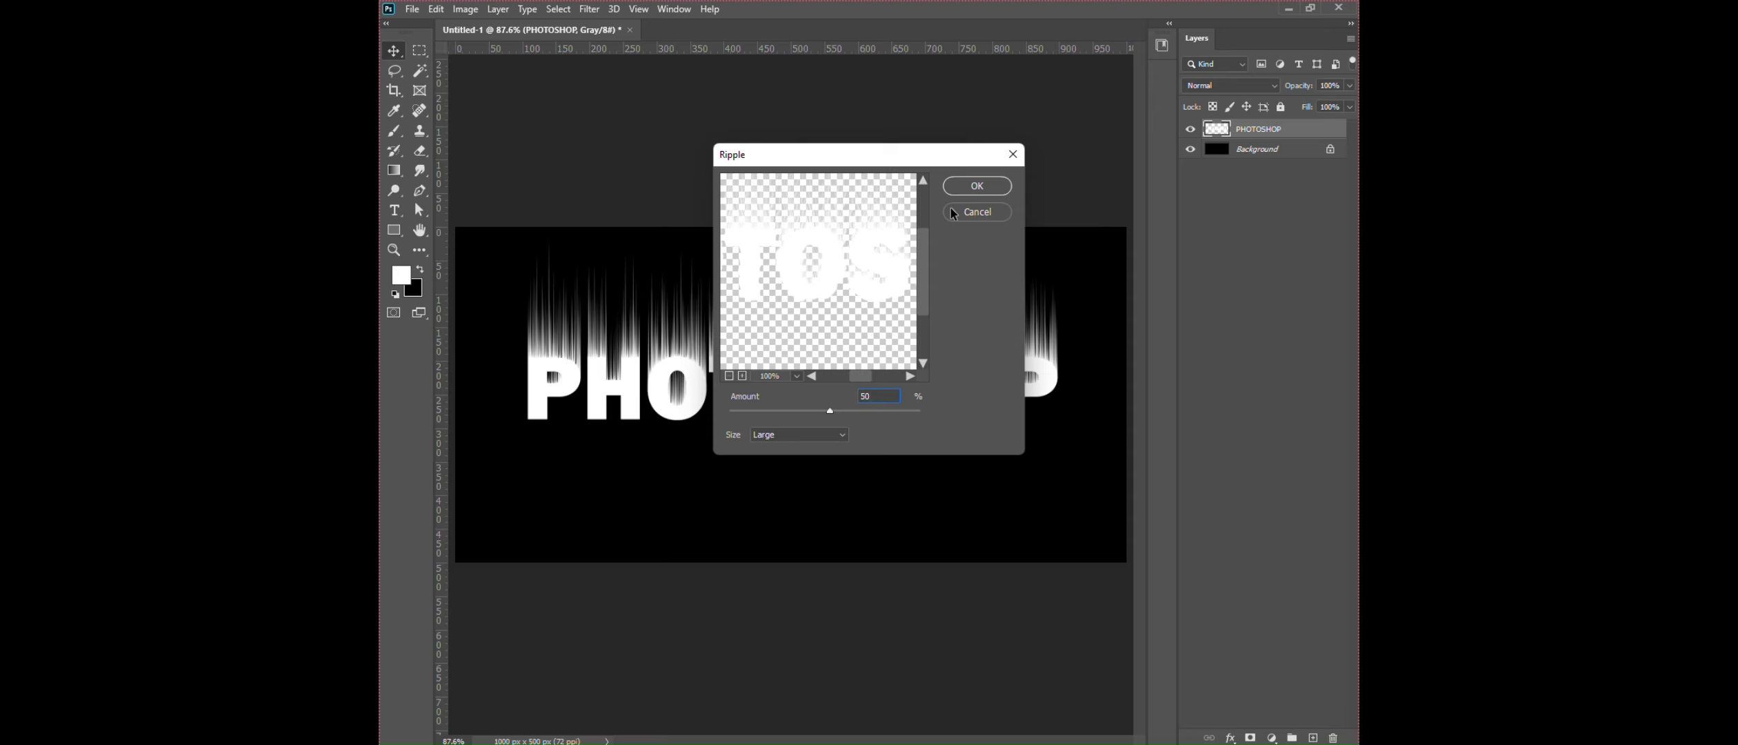
pyautogui.click(977, 186)
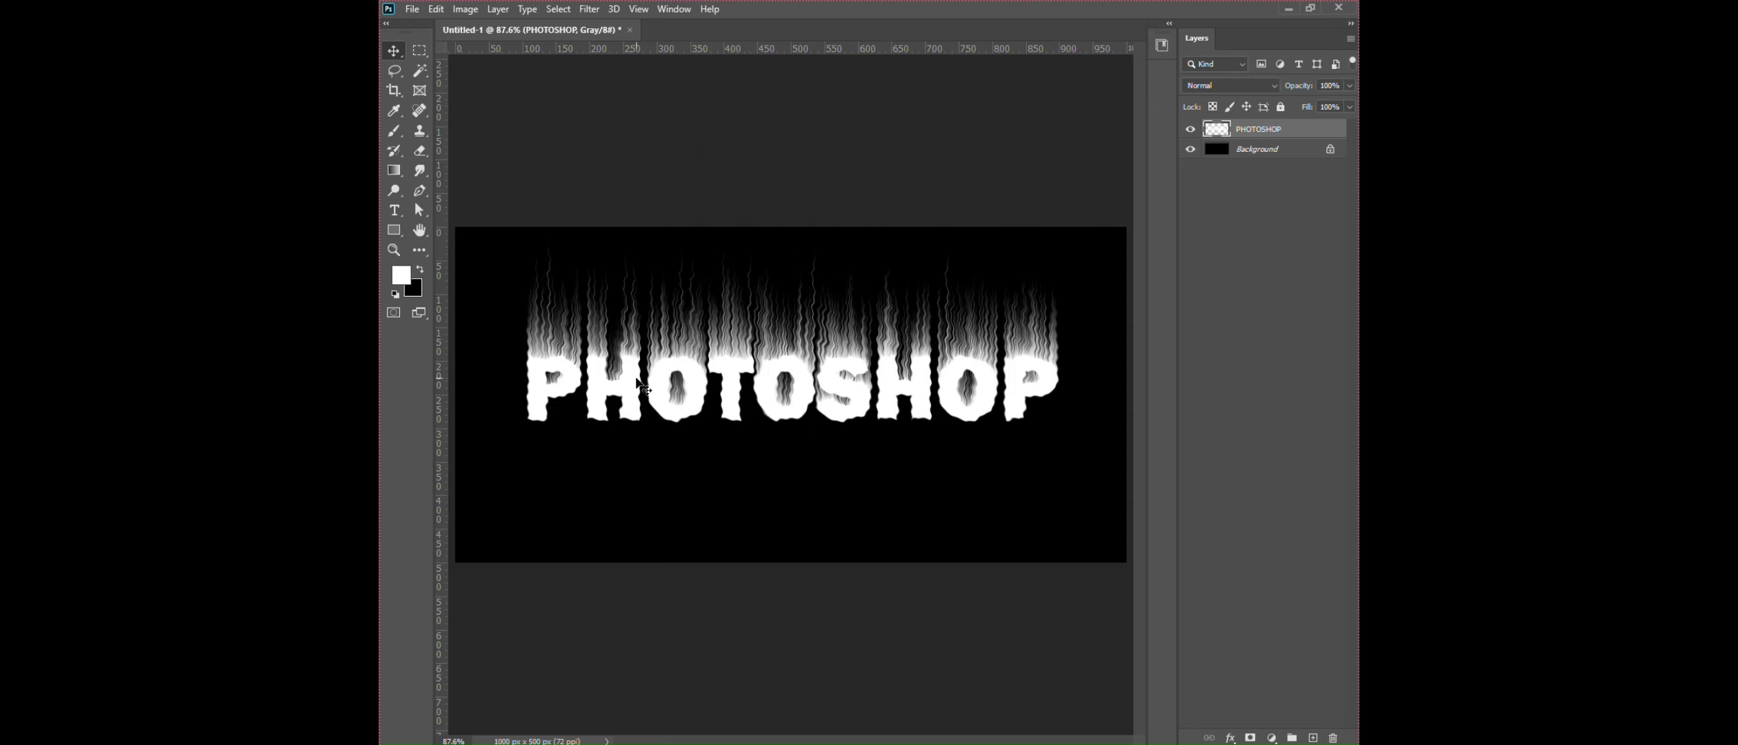
# Convert the image to Indexed Color mode, flattening the layers.
pyautogui.click(436, 10)
pyautogui.click(467, 11)
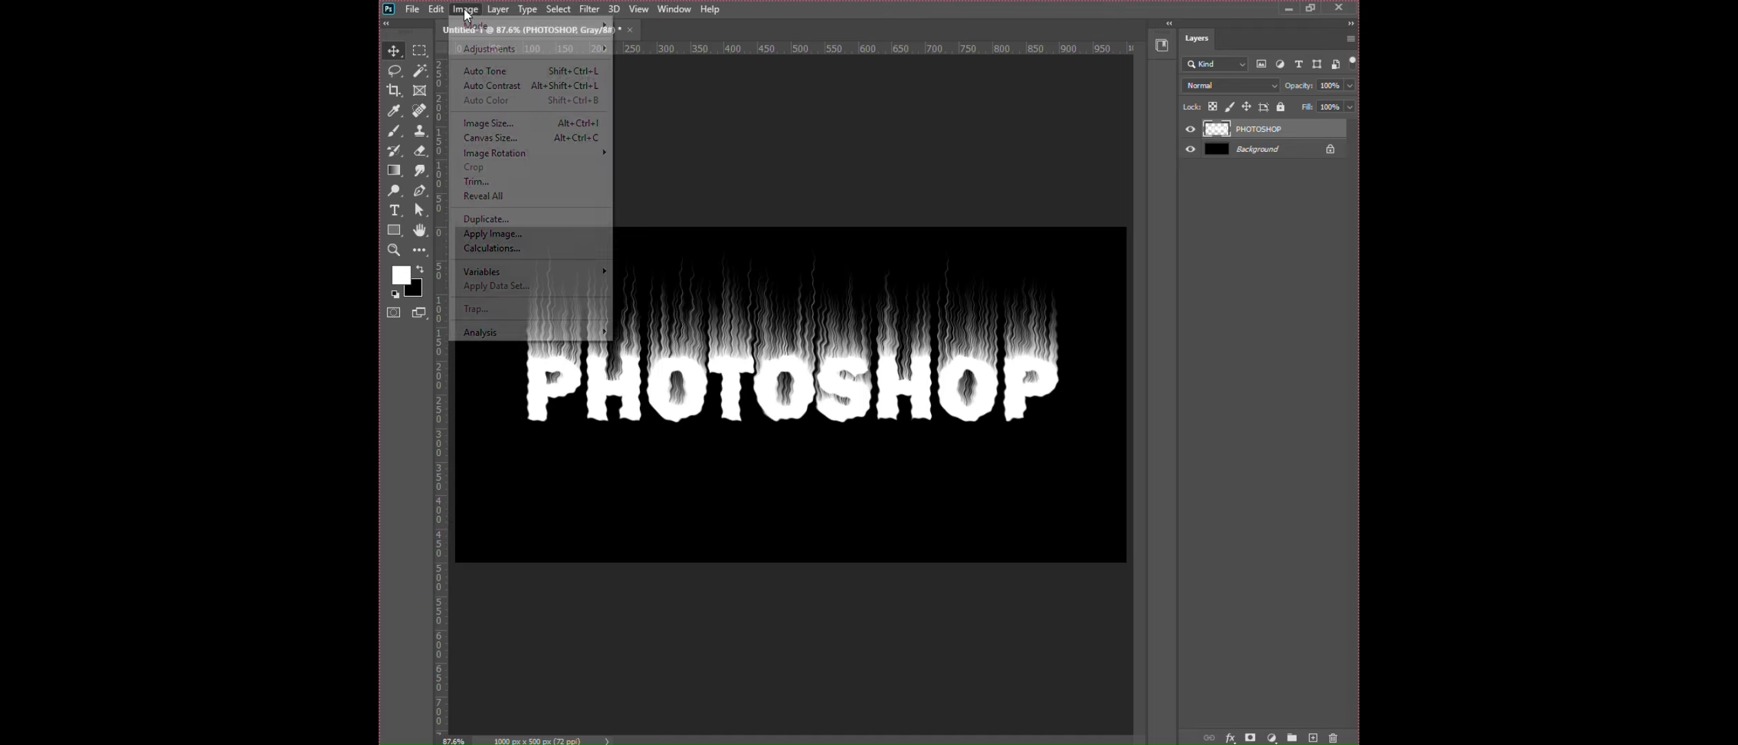
pyautogui.moveTo(475, 29)
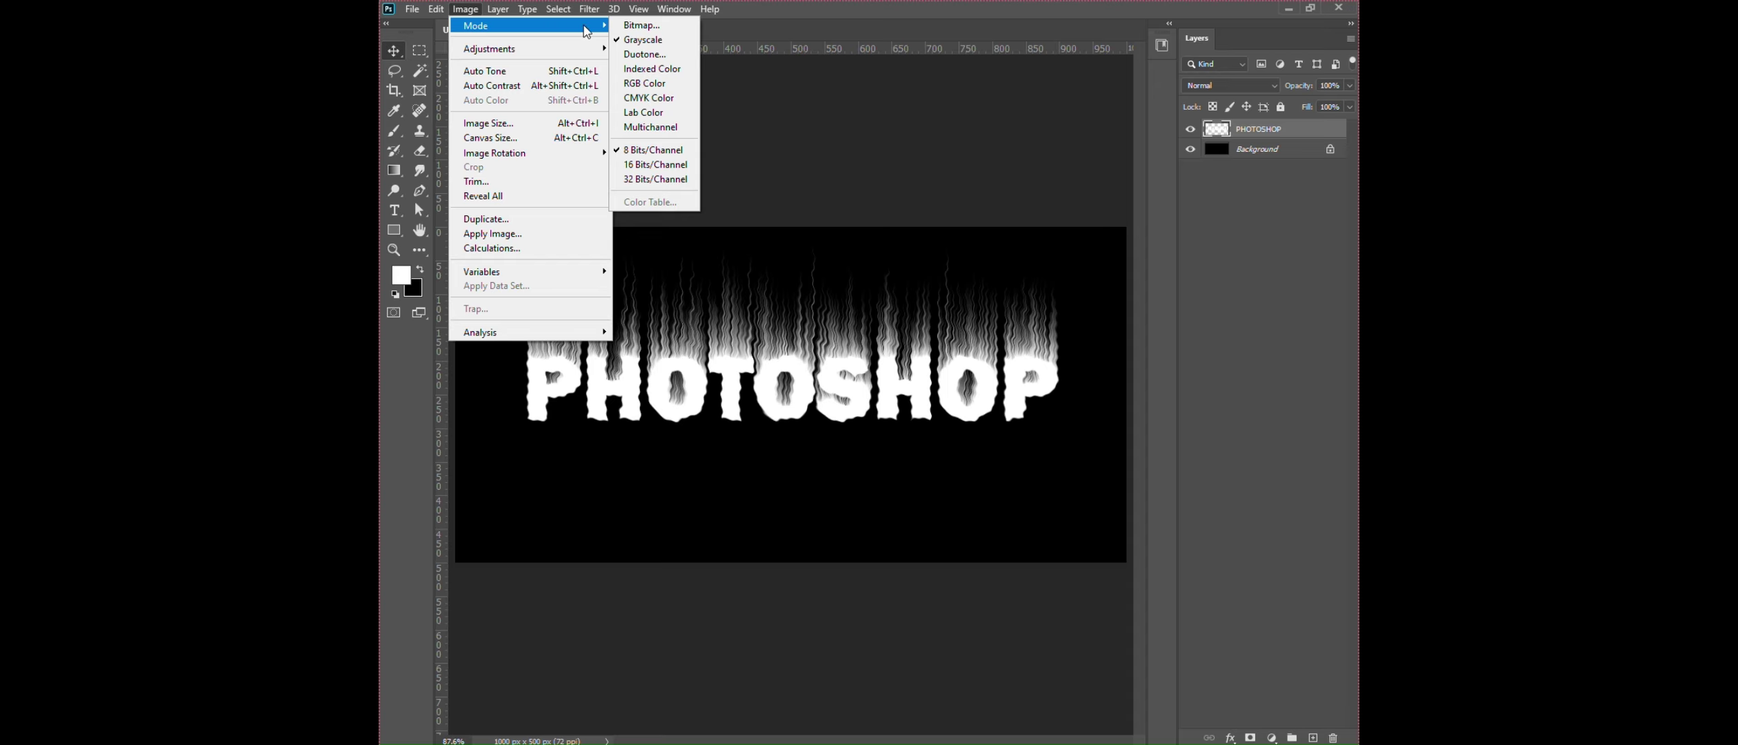
pyautogui.click(651, 69)
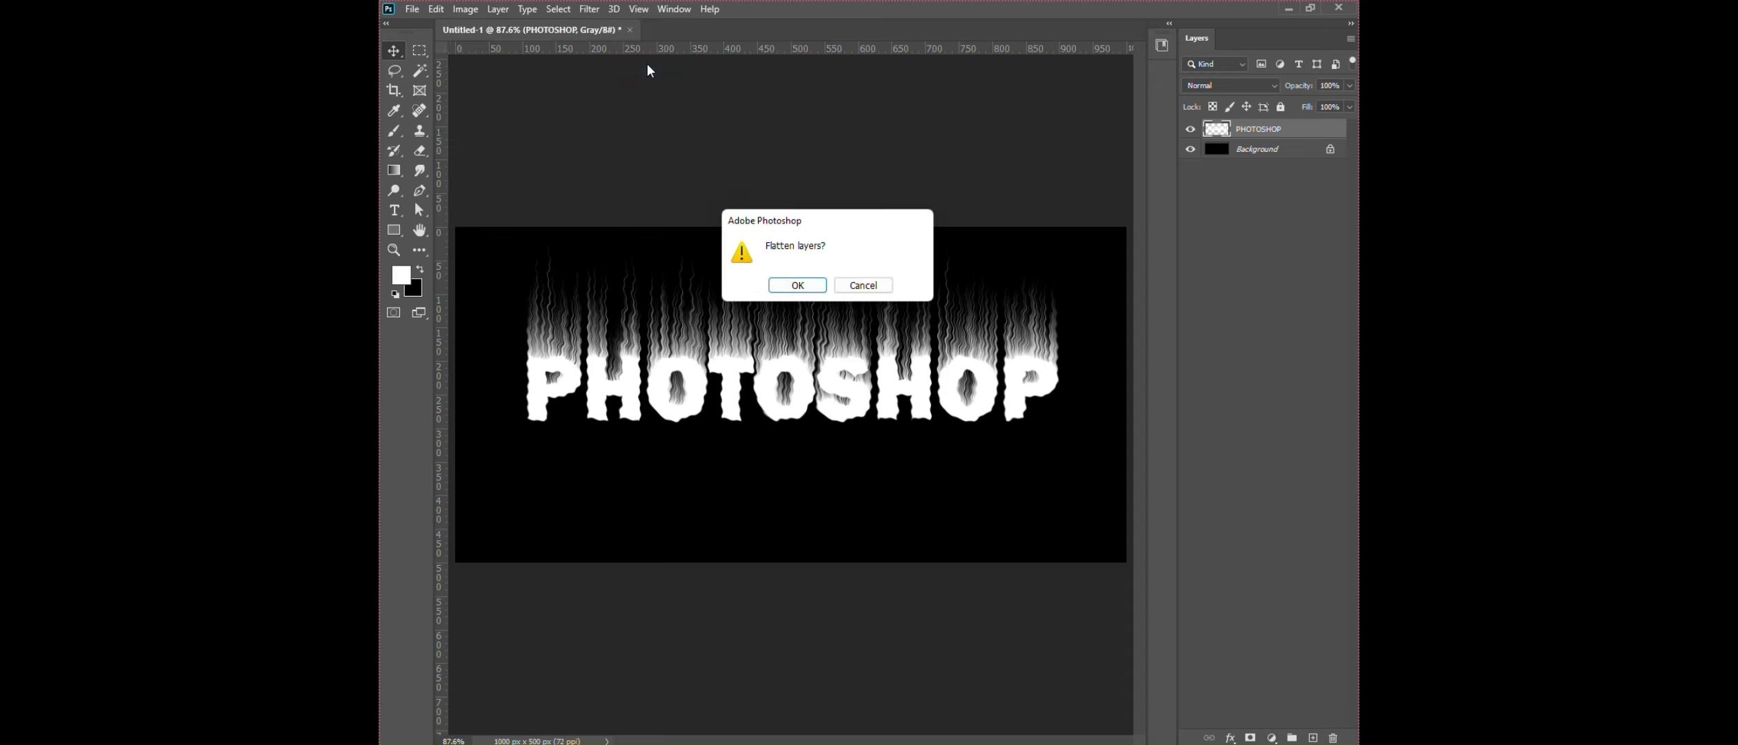
pyautogui.click(798, 286)
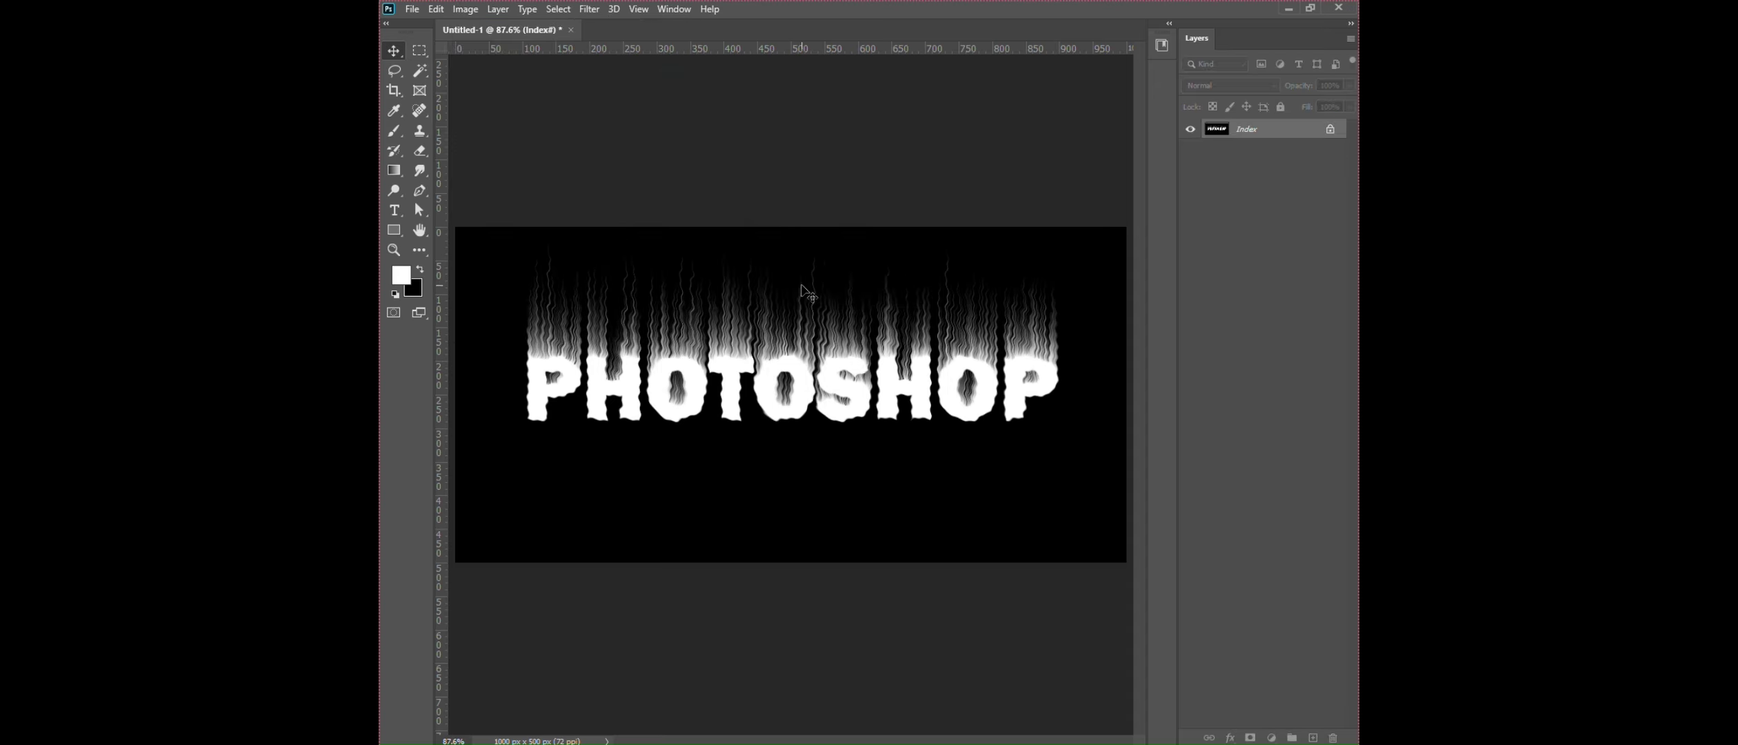
# Apply the Black Body color table to the indexed image to give the text streaks flame colors.
pyautogui.click(465, 9)
pyautogui.moveTo(470, 32)
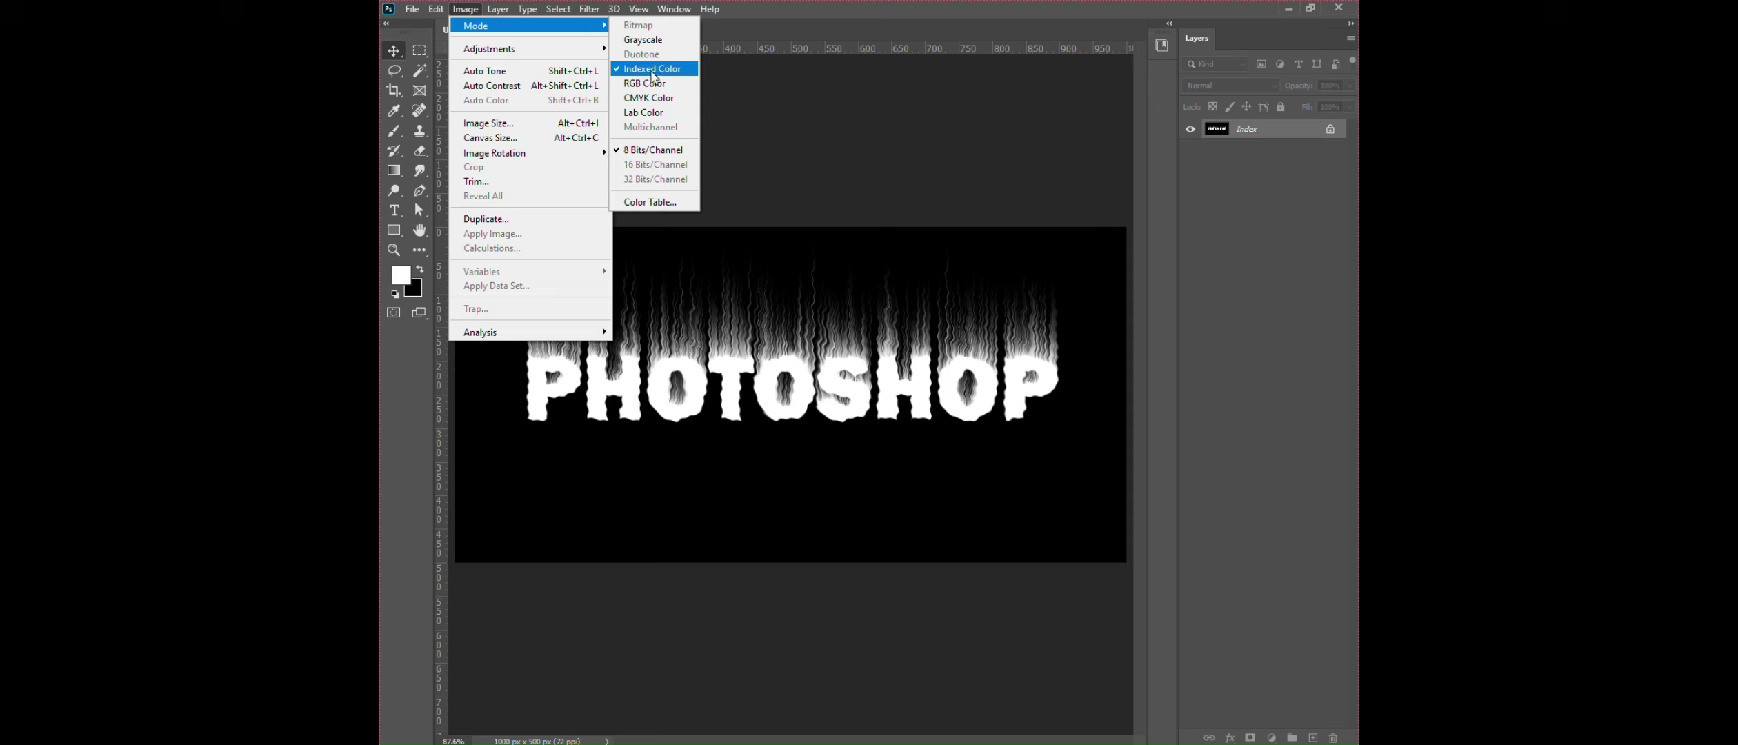
pyautogui.click(676, 203)
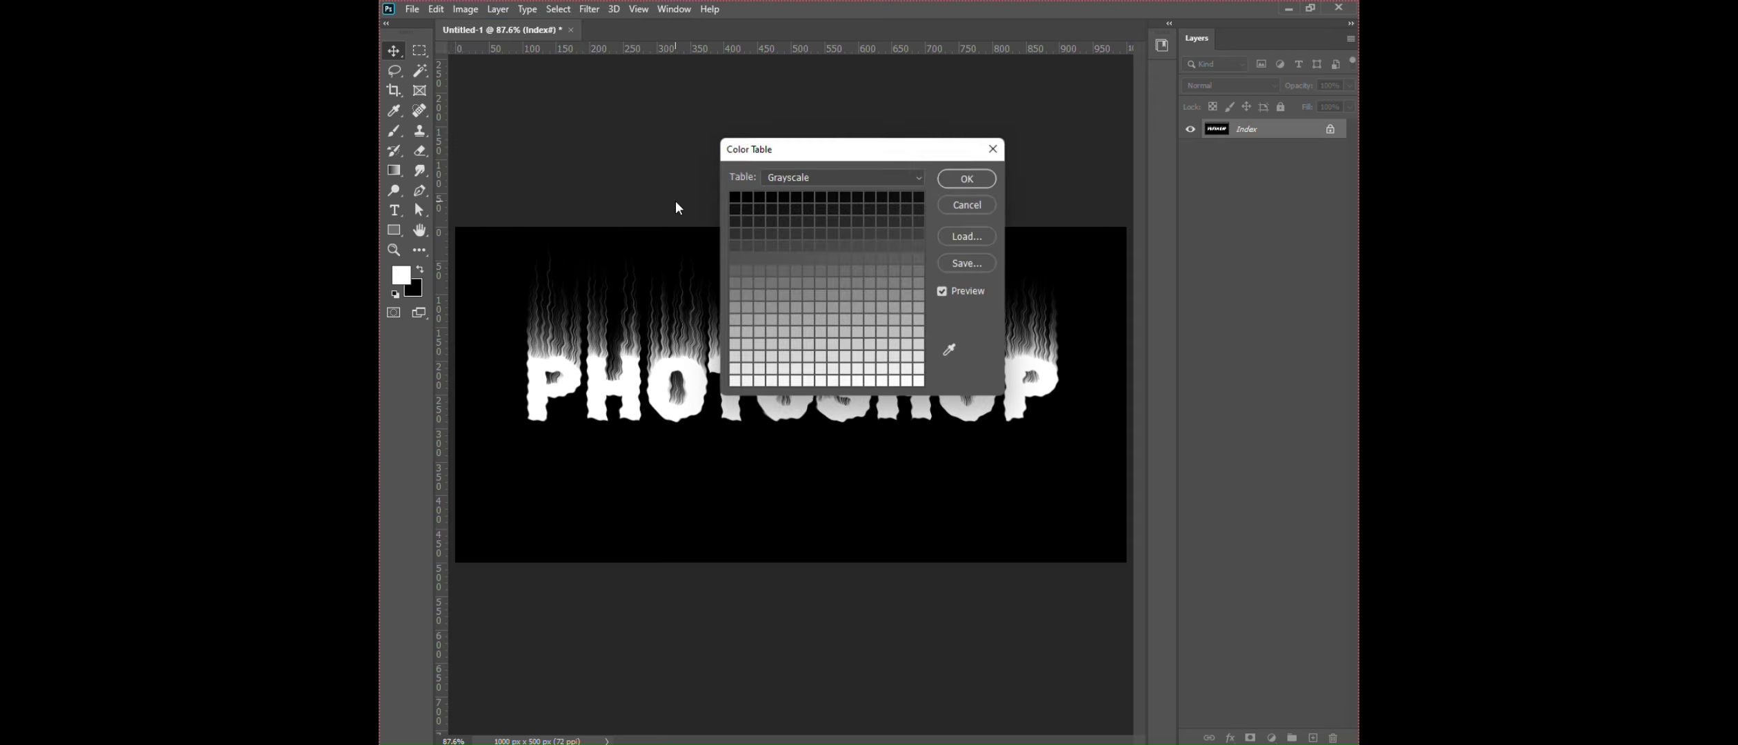
pyautogui.click(843, 182)
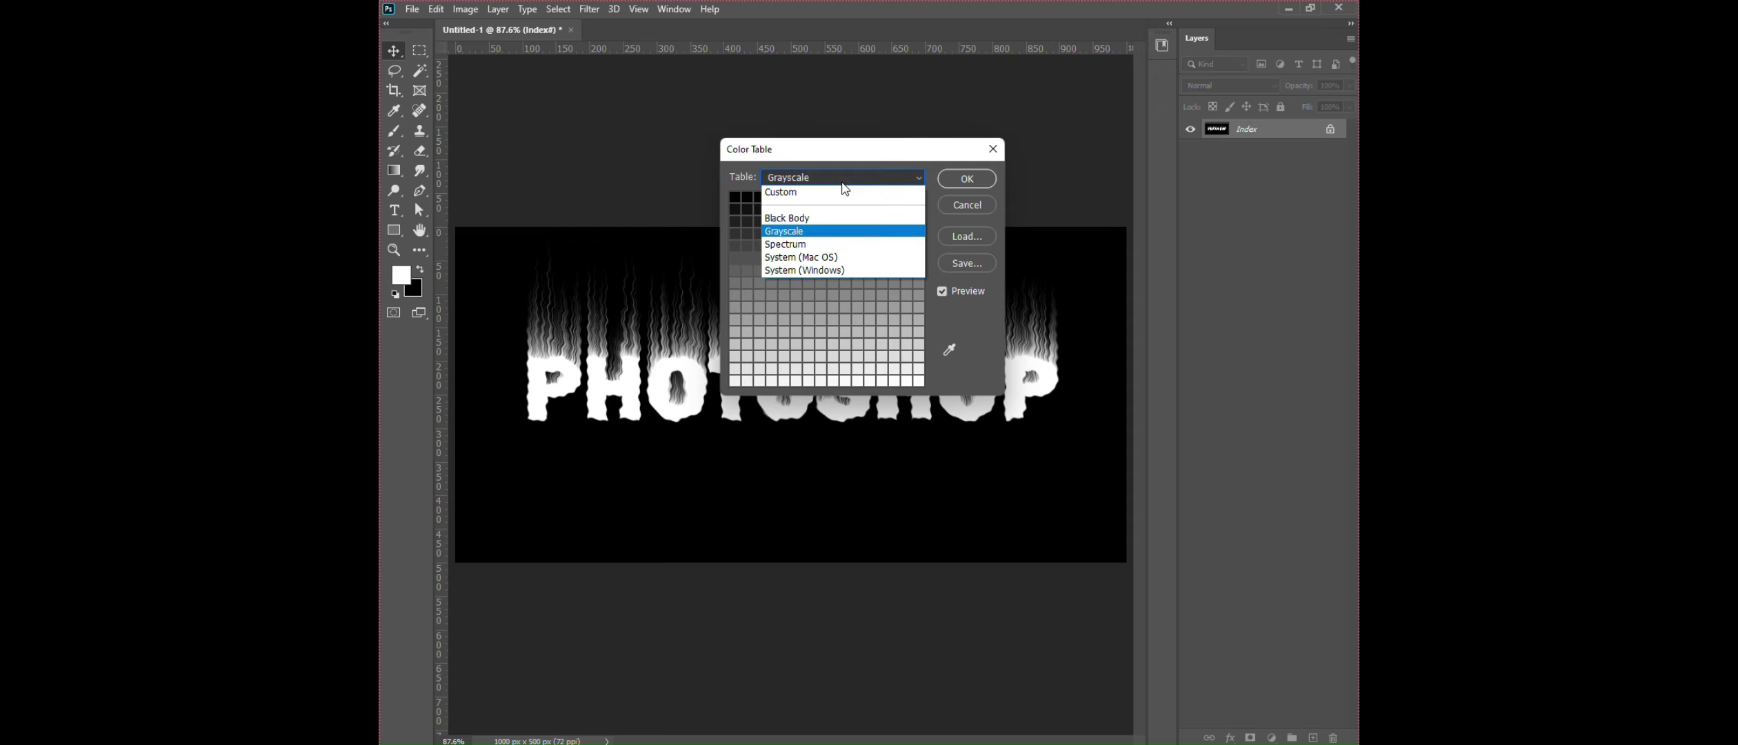
pyautogui.click(844, 219)
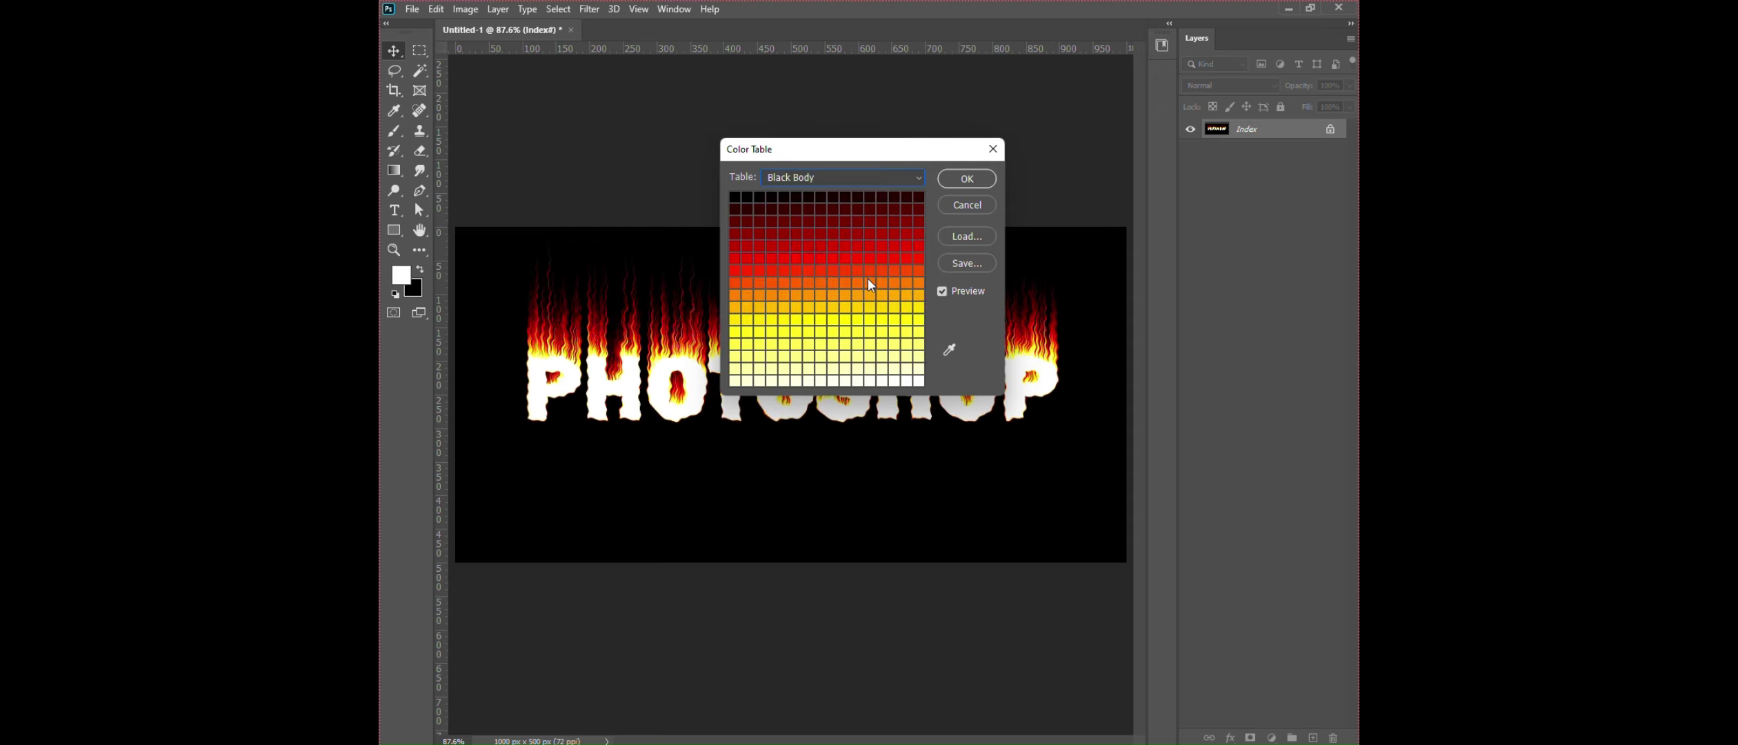
pyautogui.click(962, 180)
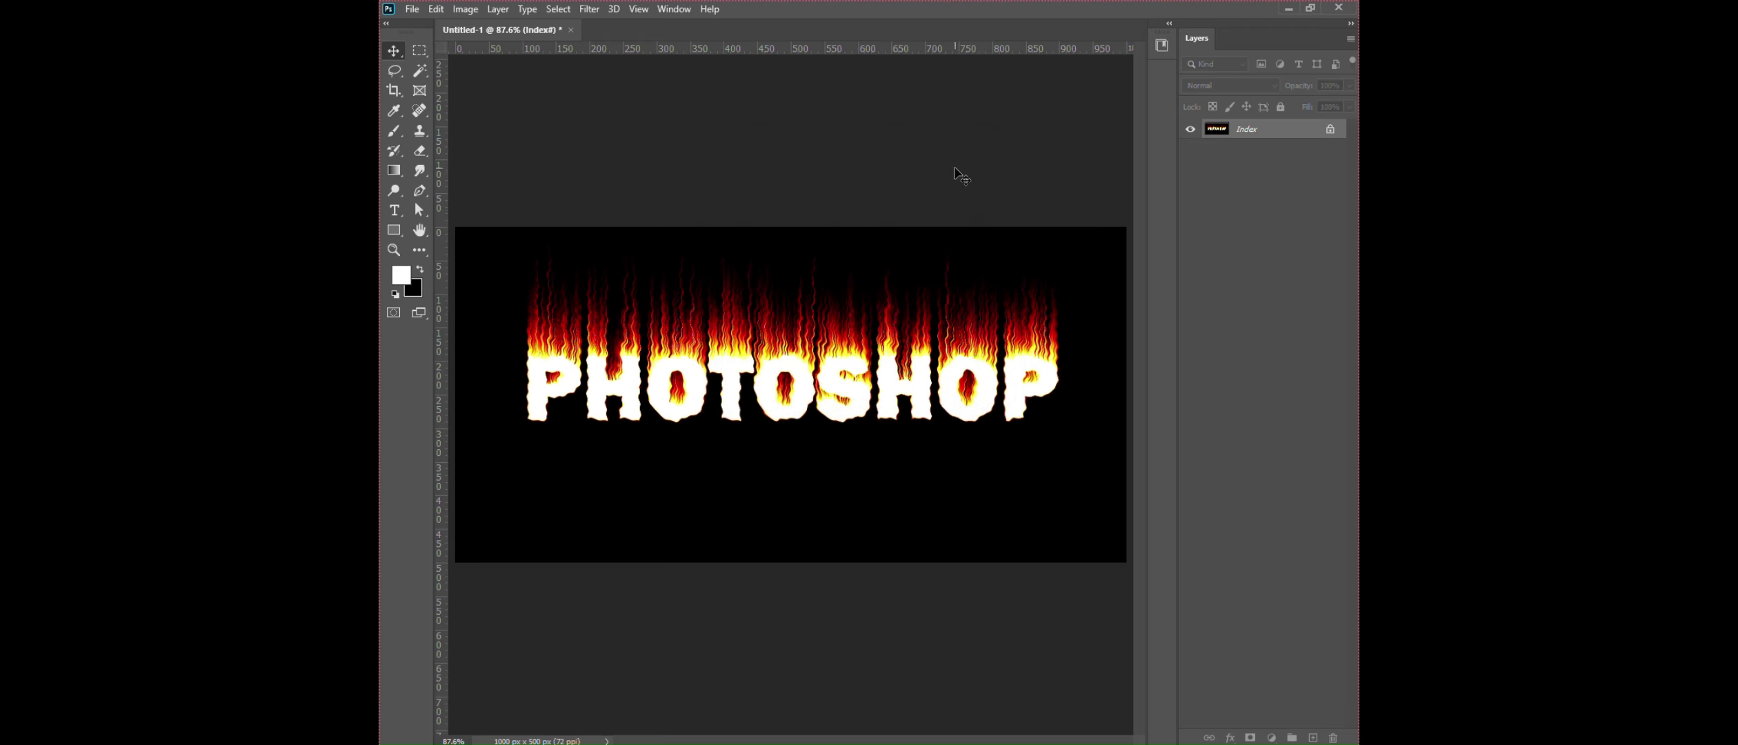
# Select the white interiors of all the PHOTOSHOP letters together with the Magic Wand.
pyautogui.click(419, 74)
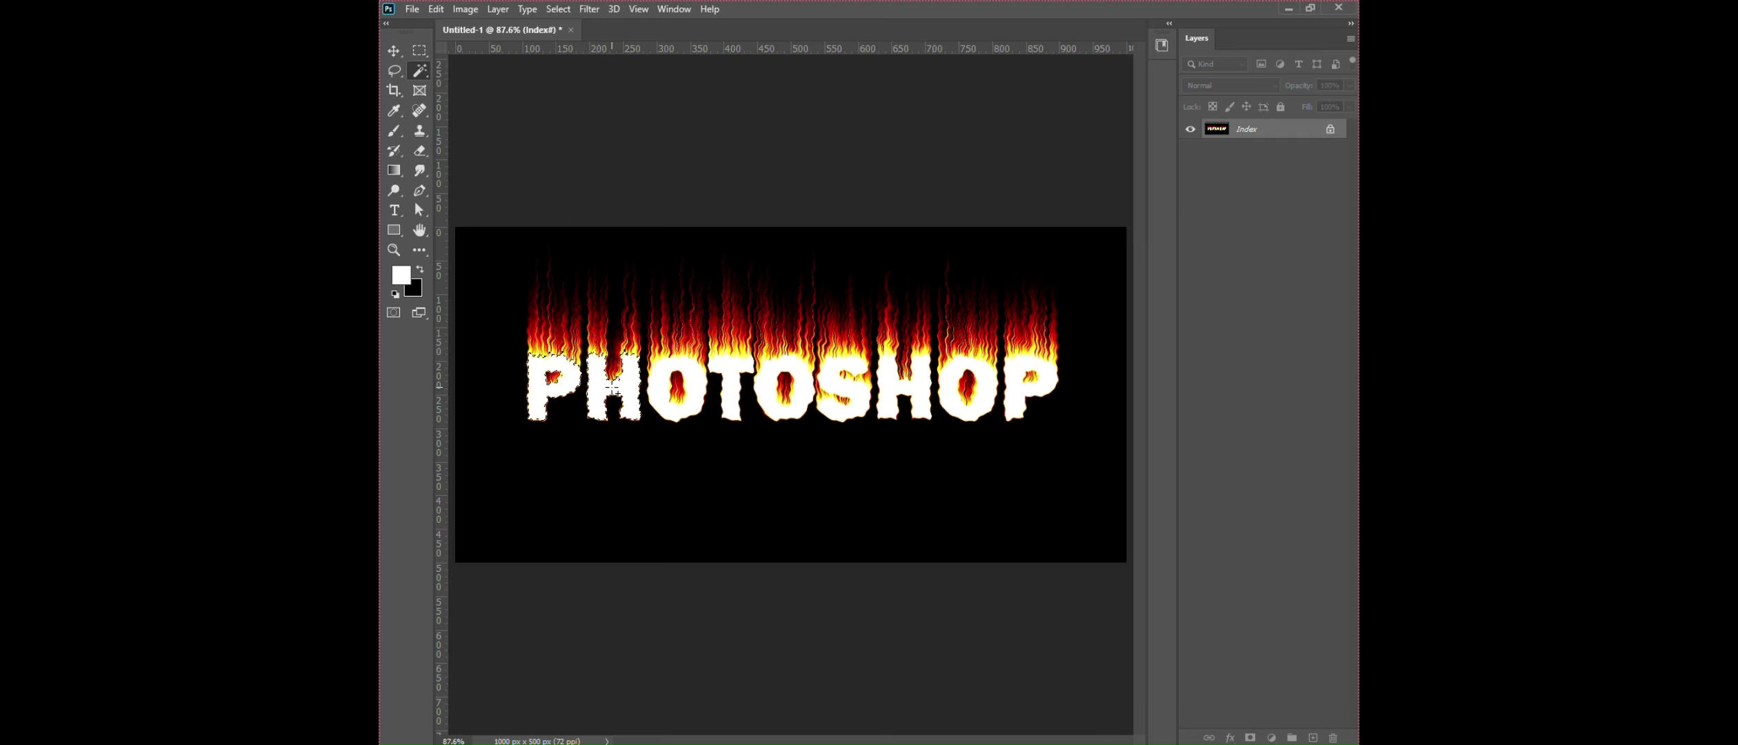
pyautogui.keyDown('shift'); pyautogui.click(621, 390); pyautogui.keyUp('shift')
pyautogui.keyDown('shift'); pyautogui.click(699, 385); pyautogui.keyUp('shift')
pyautogui.keyDown('shift'); pyautogui.click(725, 397); pyautogui.keyUp('shift')
pyautogui.keyDown('shift'); pyautogui.click(769, 399); pyautogui.keyUp('shift')
pyautogui.keyDown('shift'); pyautogui.click(845, 393); pyautogui.keyUp('shift')
pyautogui.keyDown('shift'); pyautogui.click(900, 394); pyautogui.keyUp('shift')
pyautogui.keyDown('shift'); pyautogui.click(952, 397); pyautogui.keyUp('shift')
pyautogui.keyDown('shift'); pyautogui.click(1015, 380); pyautogui.keyUp('shift')
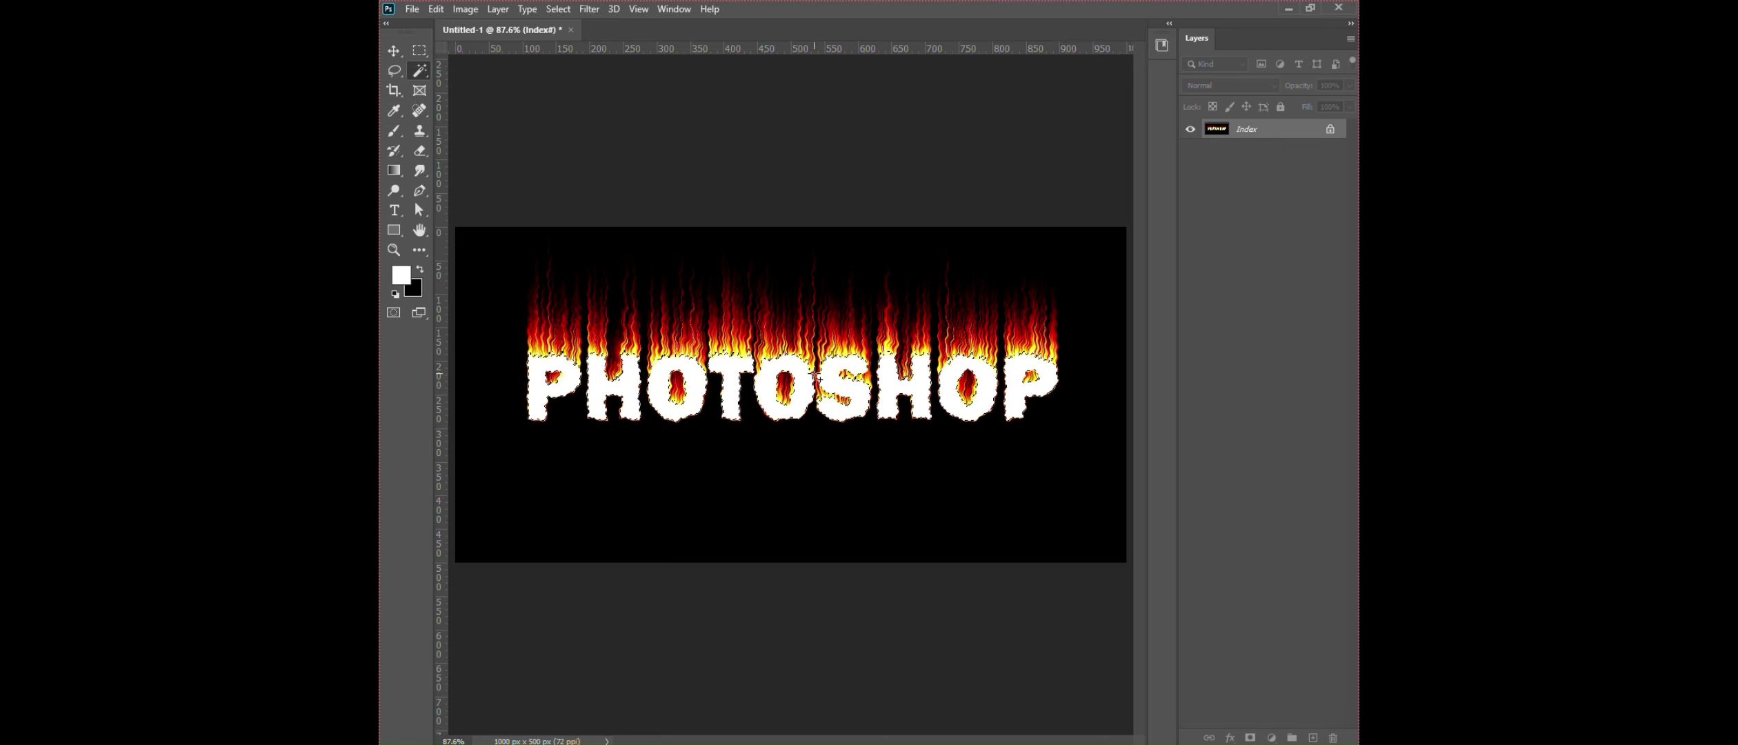
# Set the foreground color to red #e80000, fill the selected letters with it, and deselect them.
pyautogui.click(401, 275)
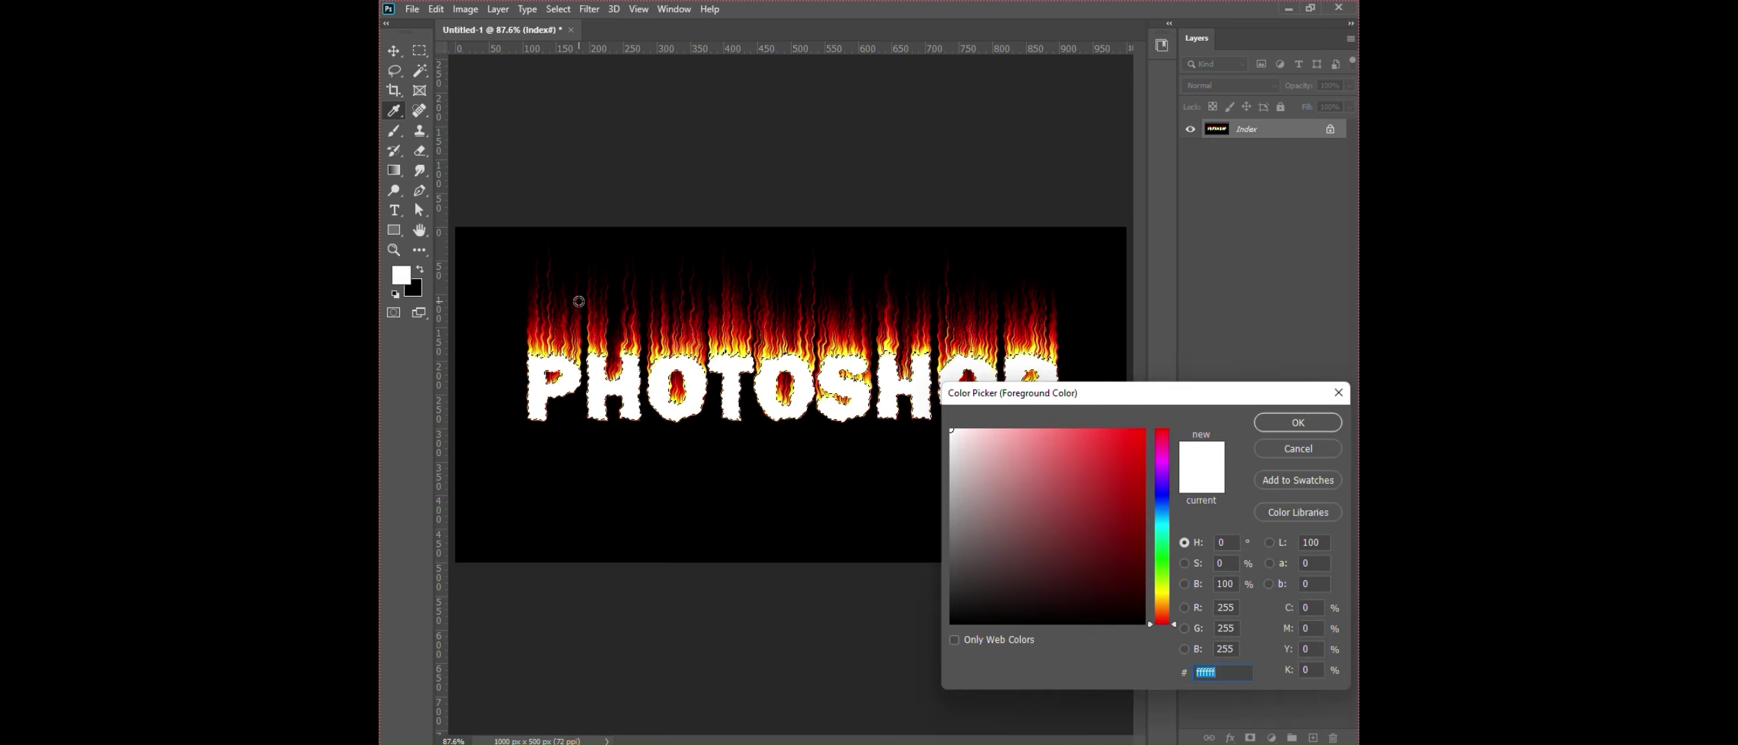
pyautogui.moveTo(1129, 469); pyautogui.dragTo(1173, 448)
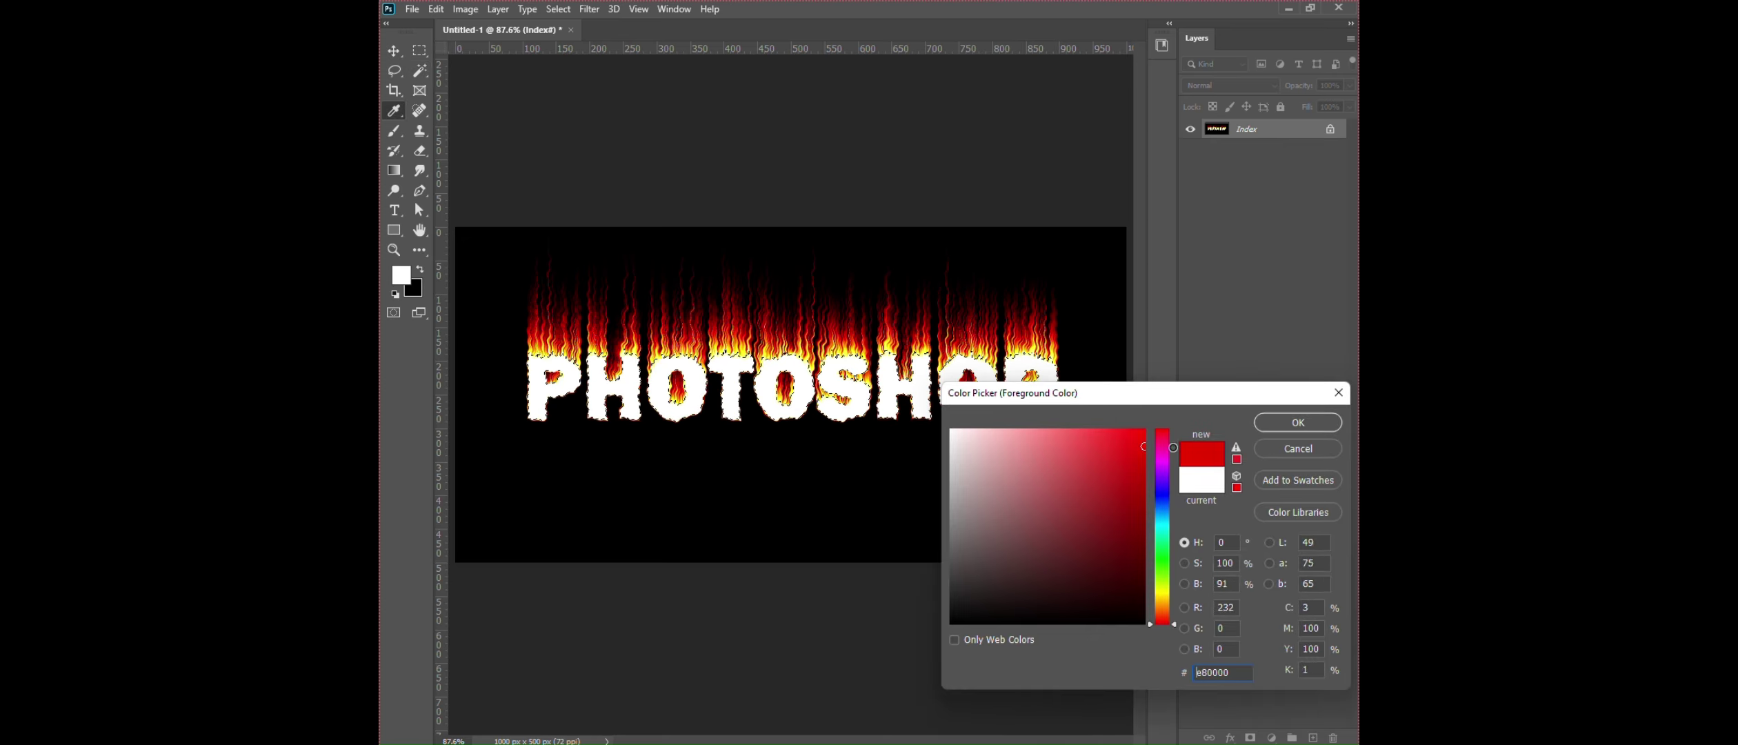
pyautogui.click(1269, 425)
pyautogui.hotkey('alt', 'Delete')
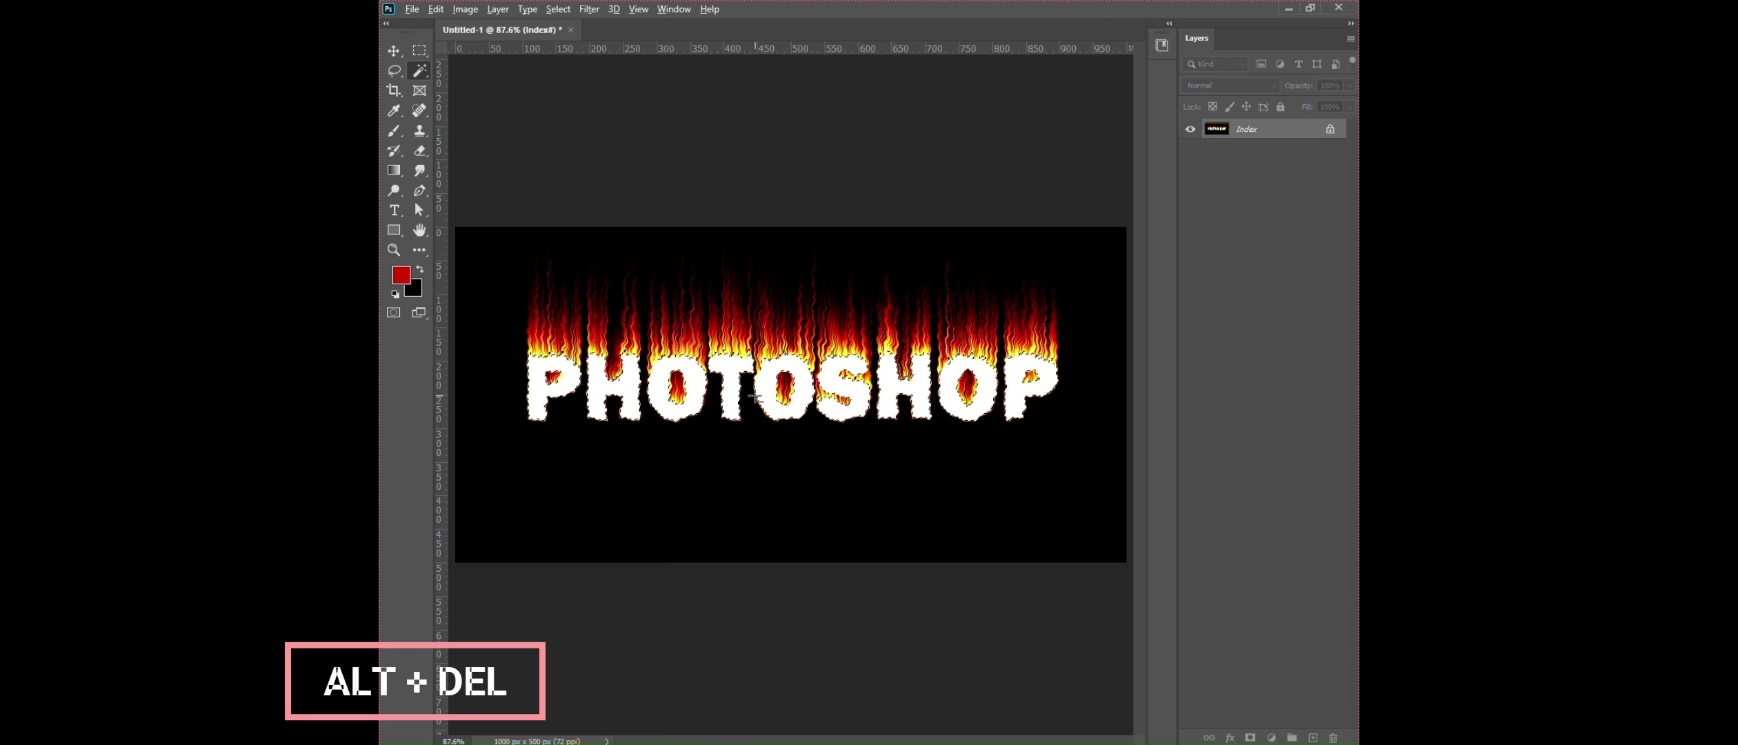
pyautogui.hotkey('alt', 'Delete')
pyautogui.hotkey('ctrl', 'd')
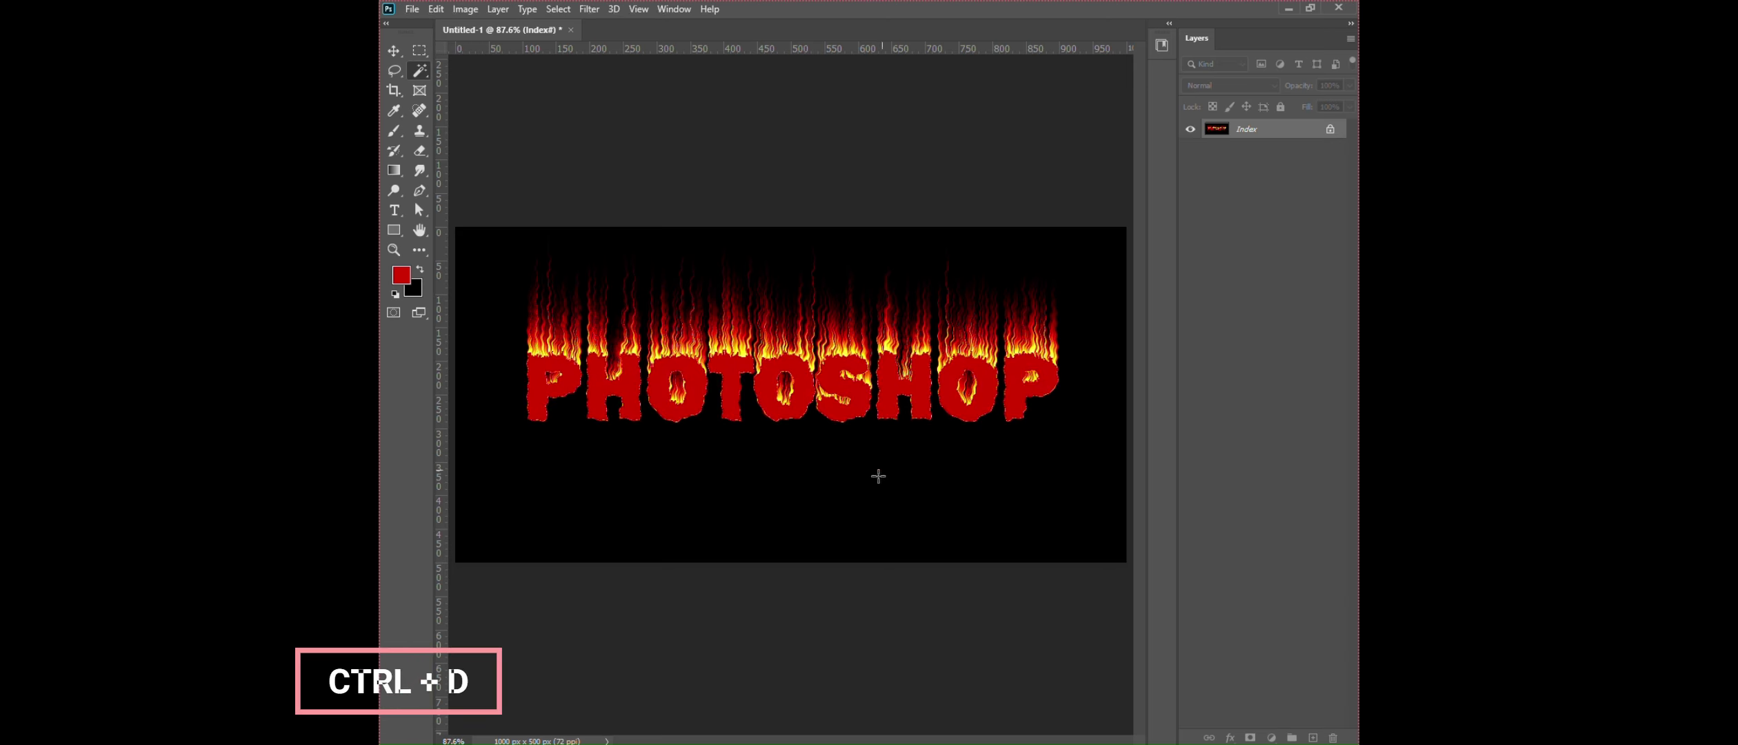
pyautogui.click(393, 51)
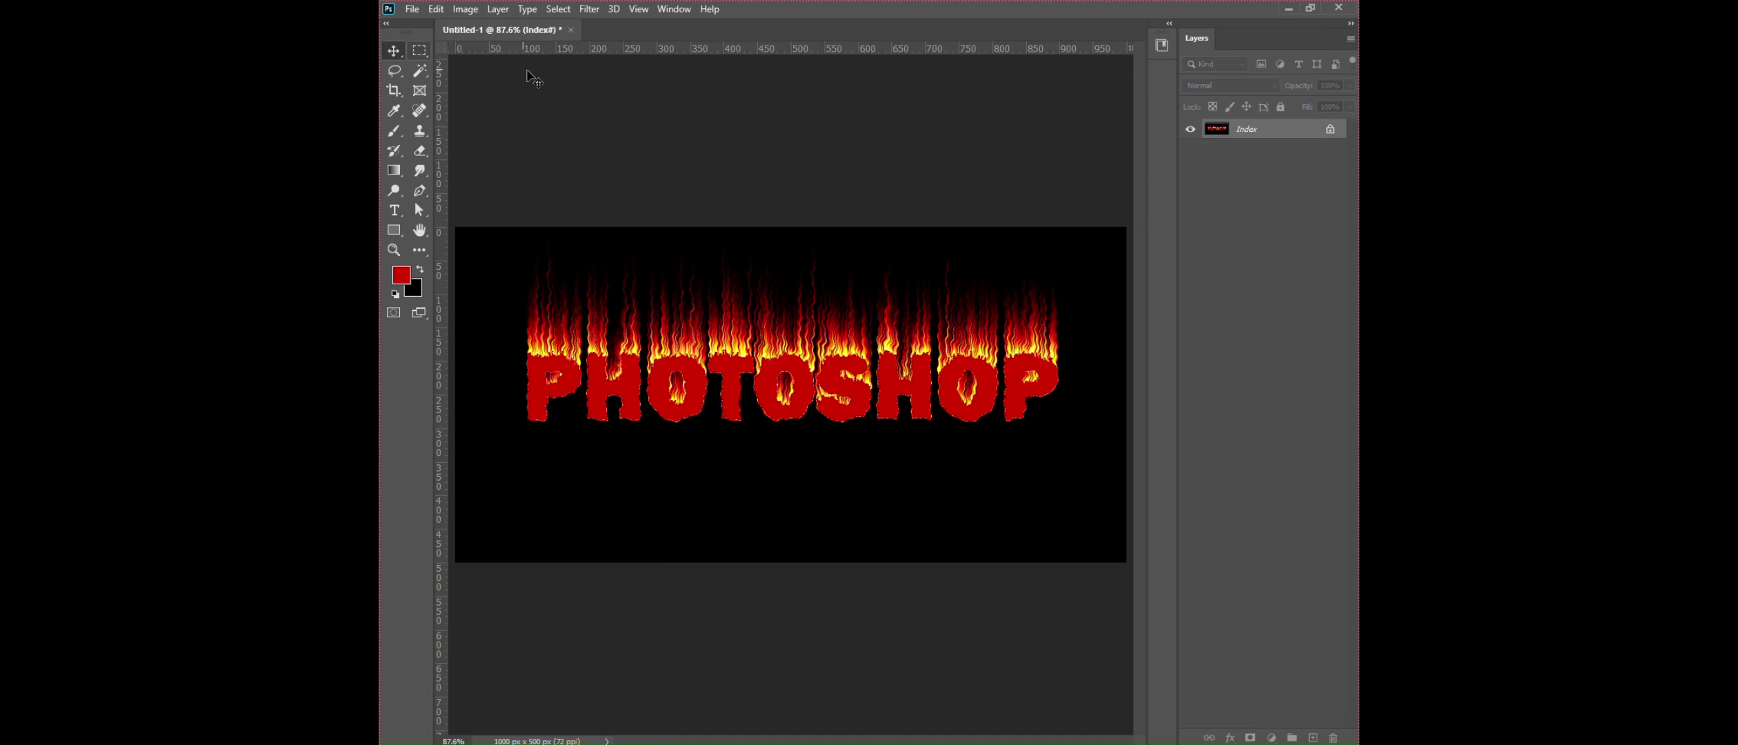